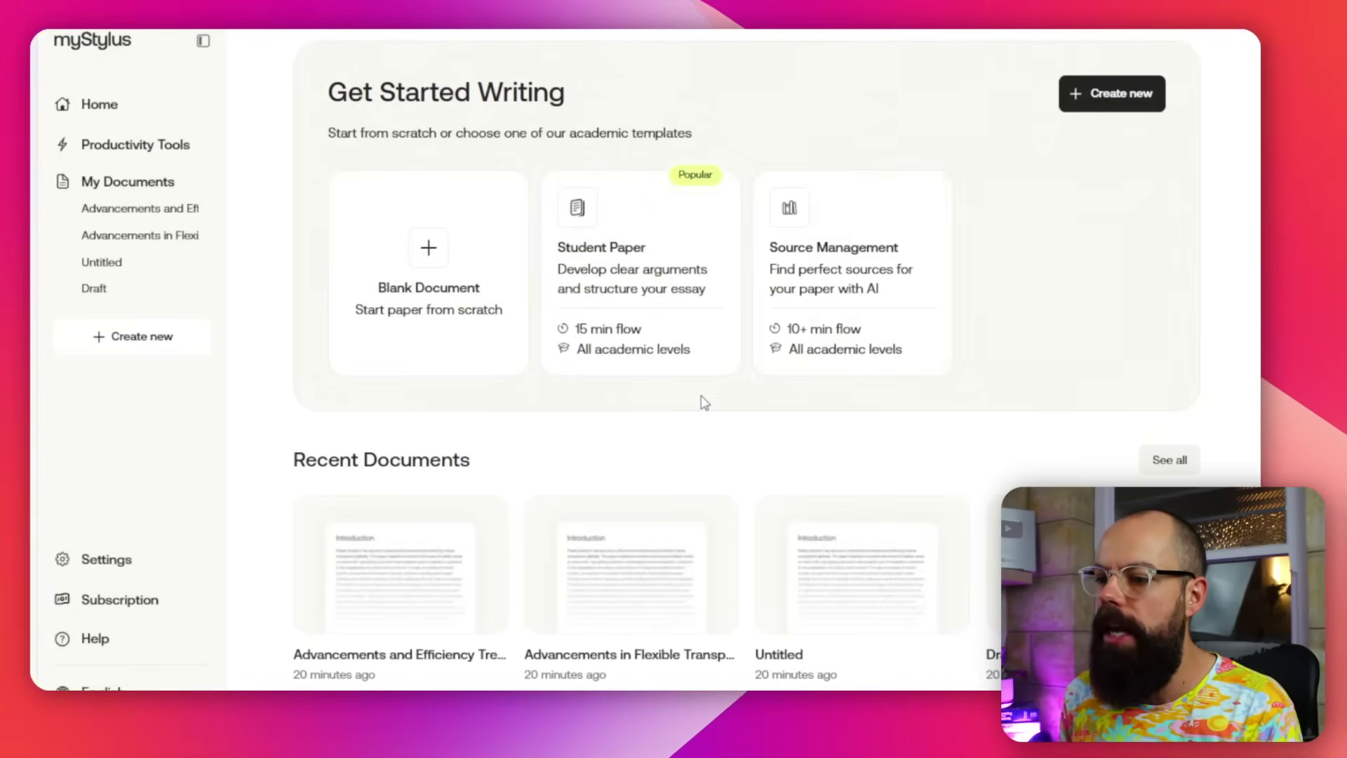
scroll(704, 402, "down", 4)
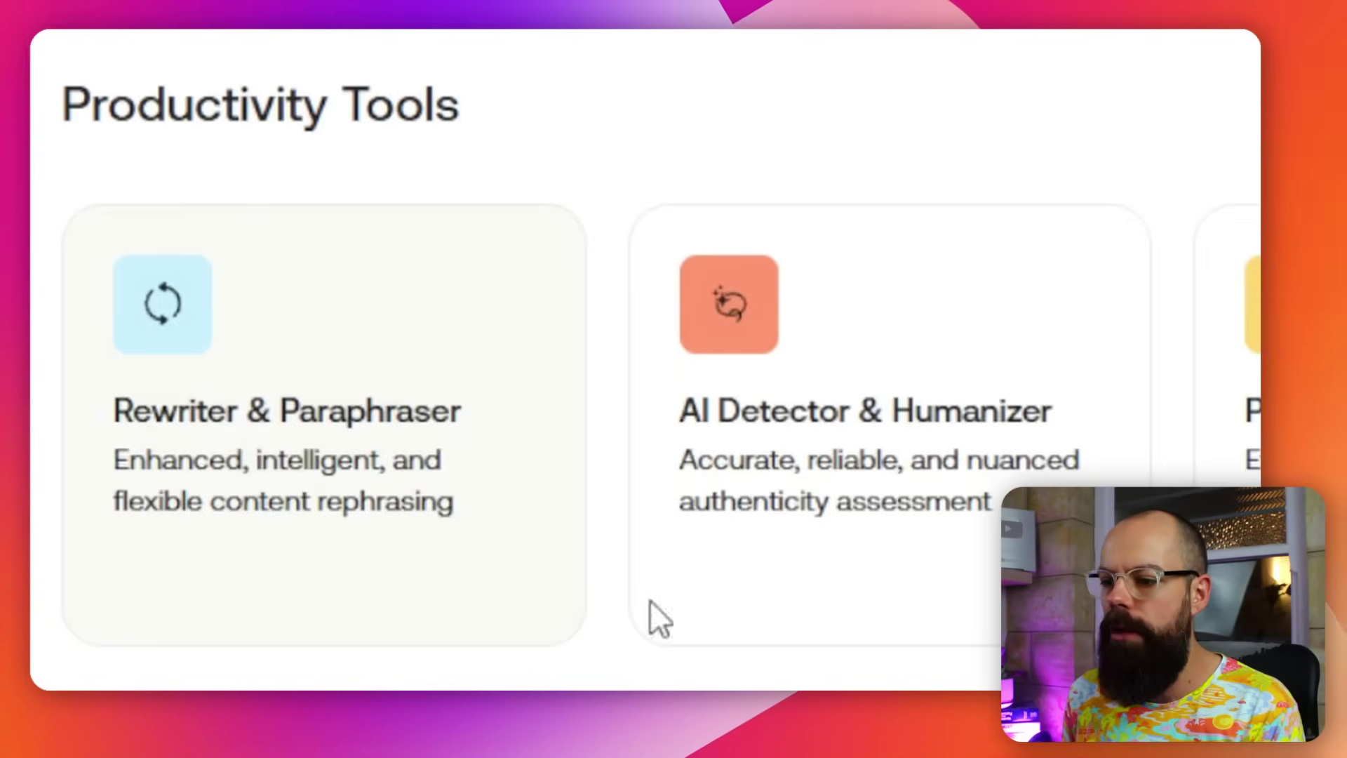
scroll(818, 505, "right", 5)
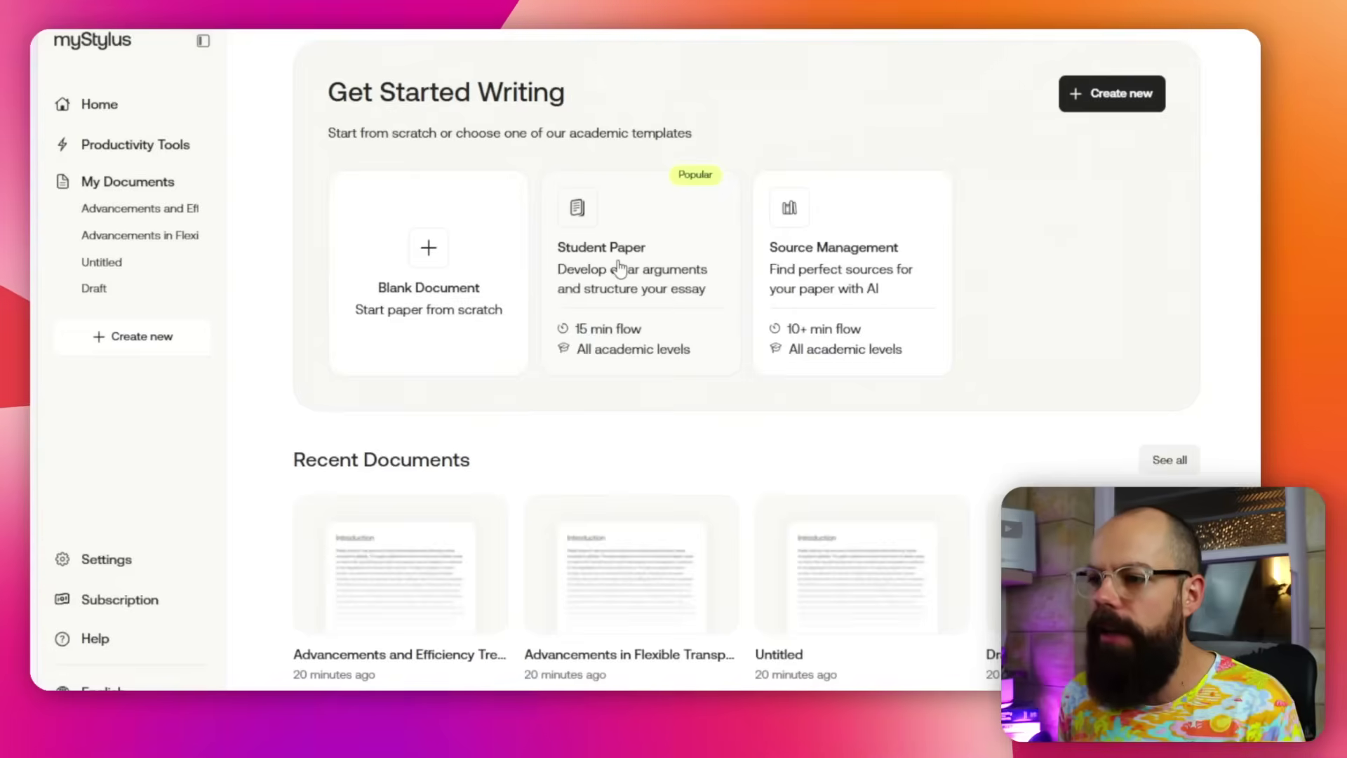
Begin a Student Paper, AI-enhance the OPV-devices prompt, and review the generated title and abstract
left_click(618, 265)
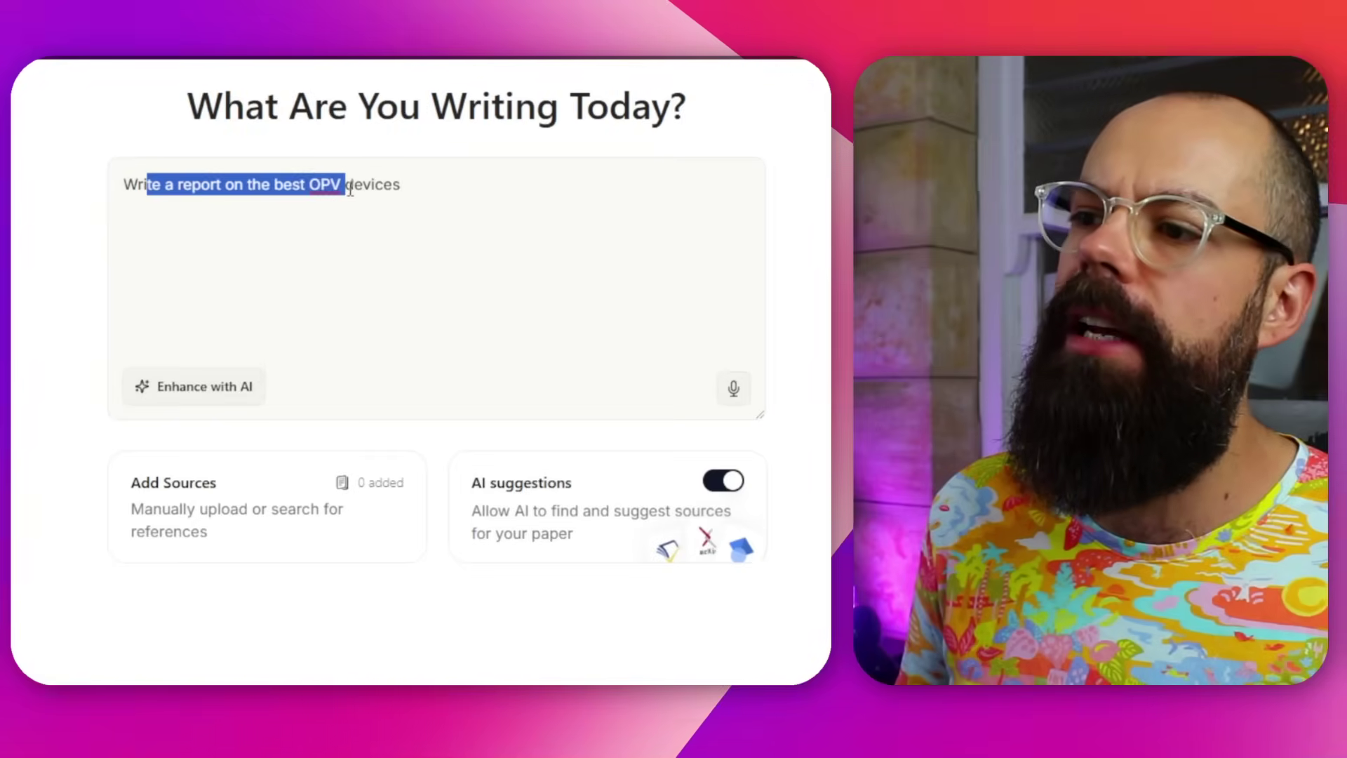
left_click(201, 383)
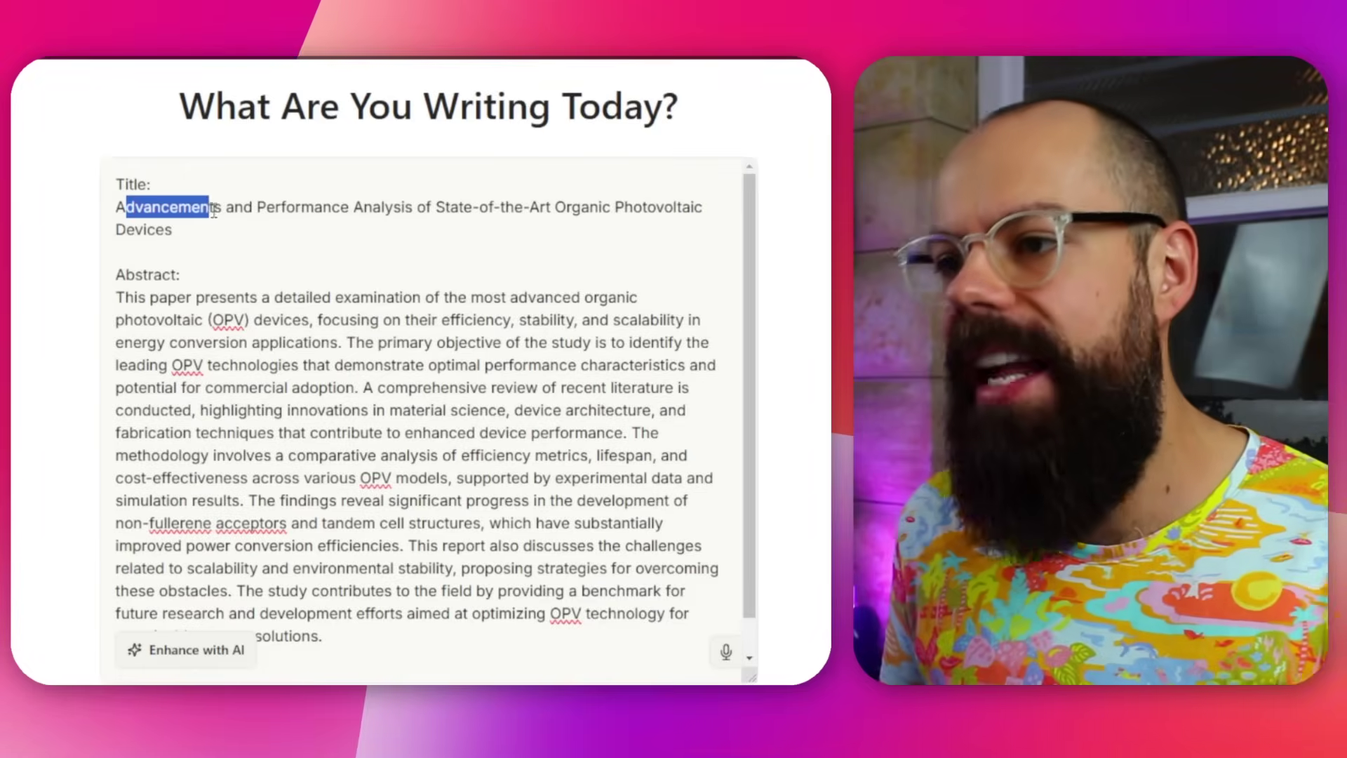
left_click_drag(213, 211, 265, 203)
left_click_drag(351, 204, 559, 208)
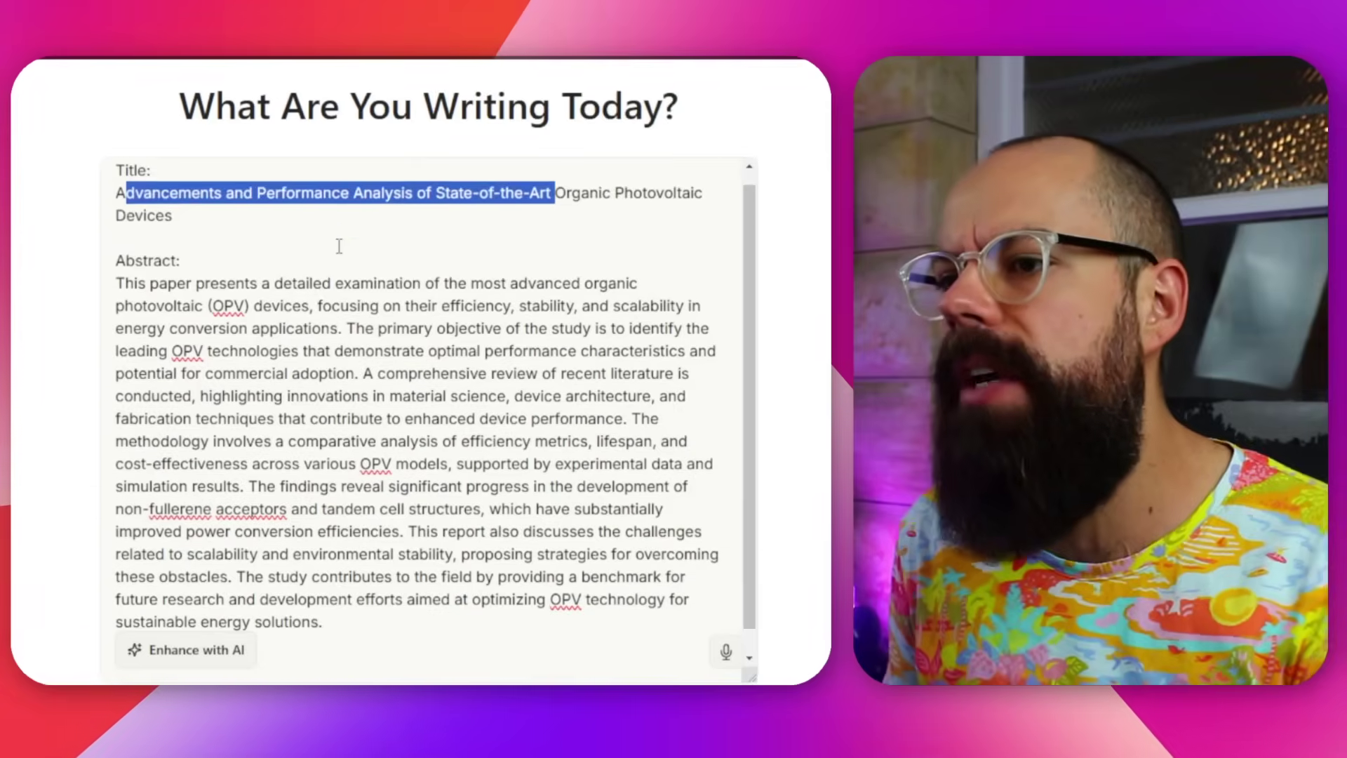
scroll(280, 260, "down", 1)
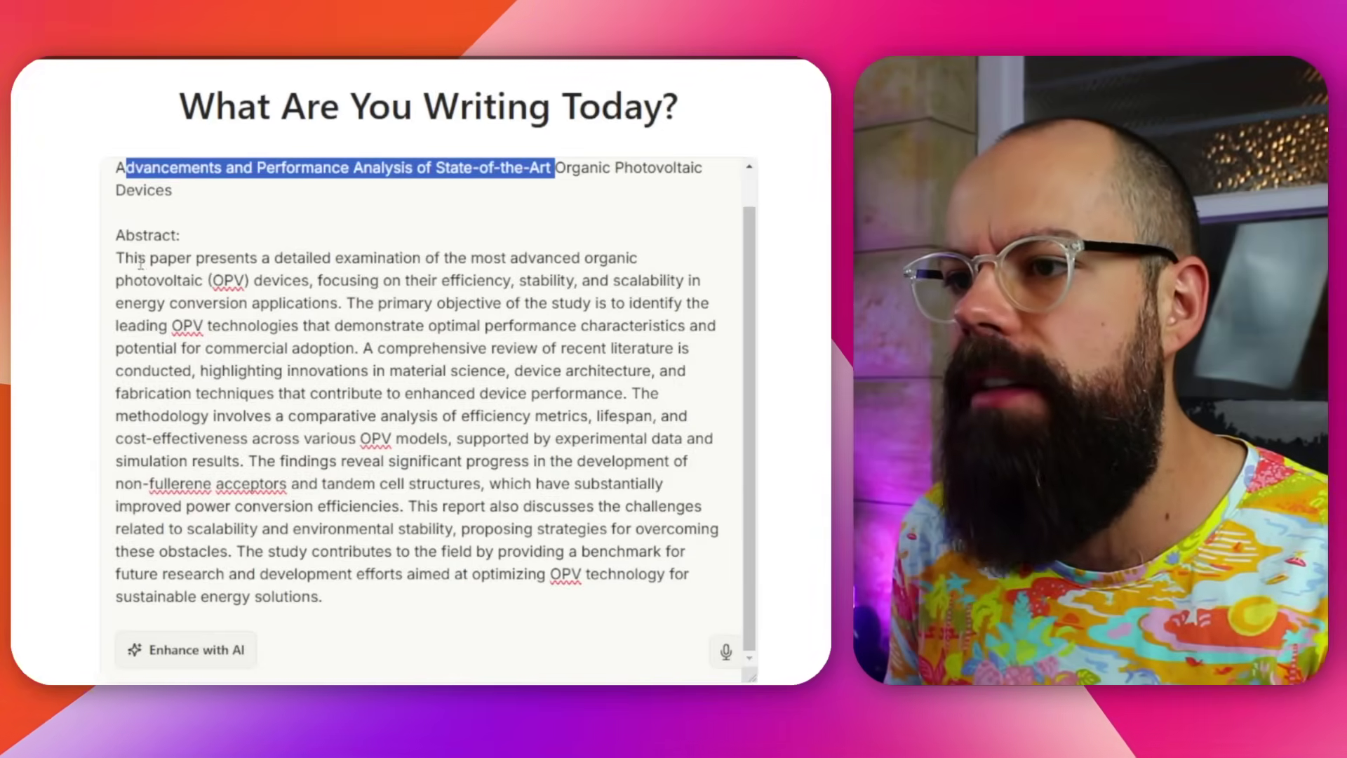
left_click_drag(140, 260, 209, 280)
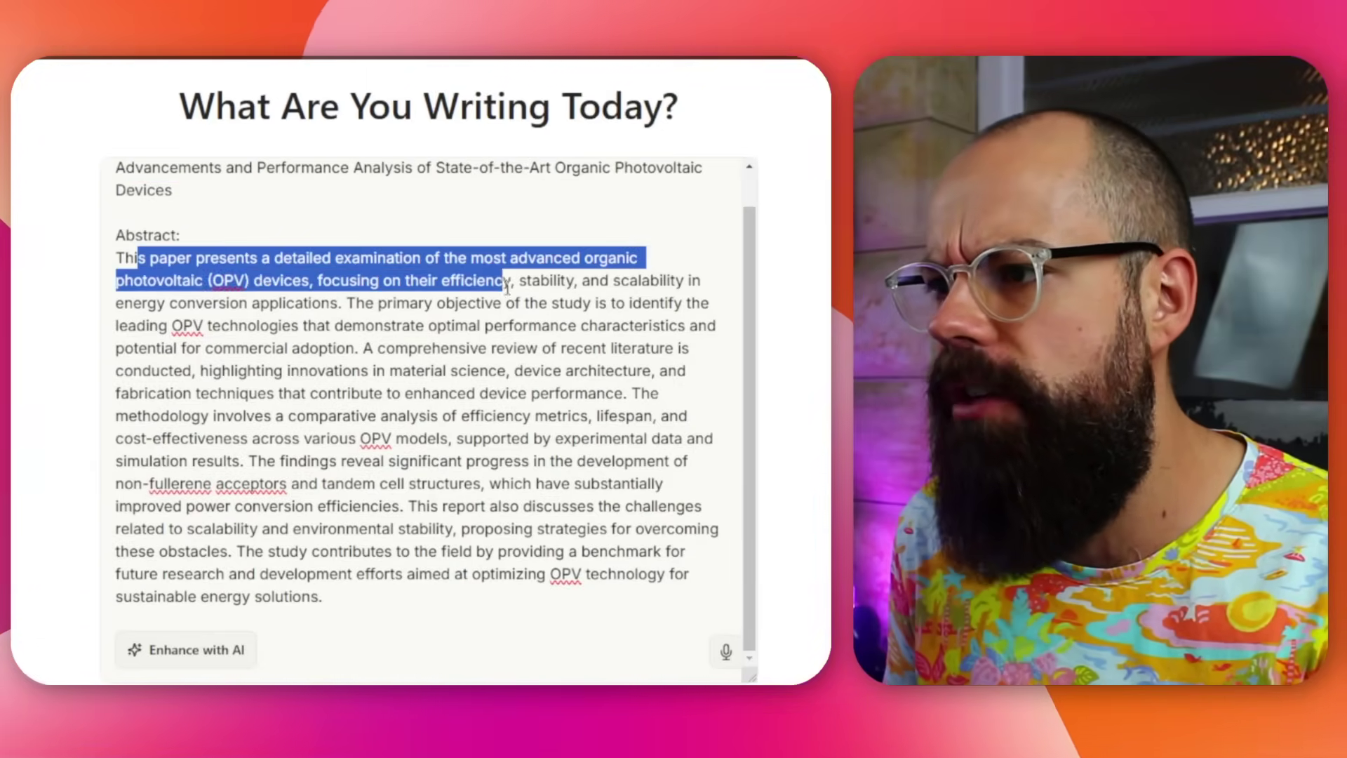
left_click_drag(507, 284, 508, 326)
scroll(431, 392, "down", 1)
scroll(343, 421, "down", 1)
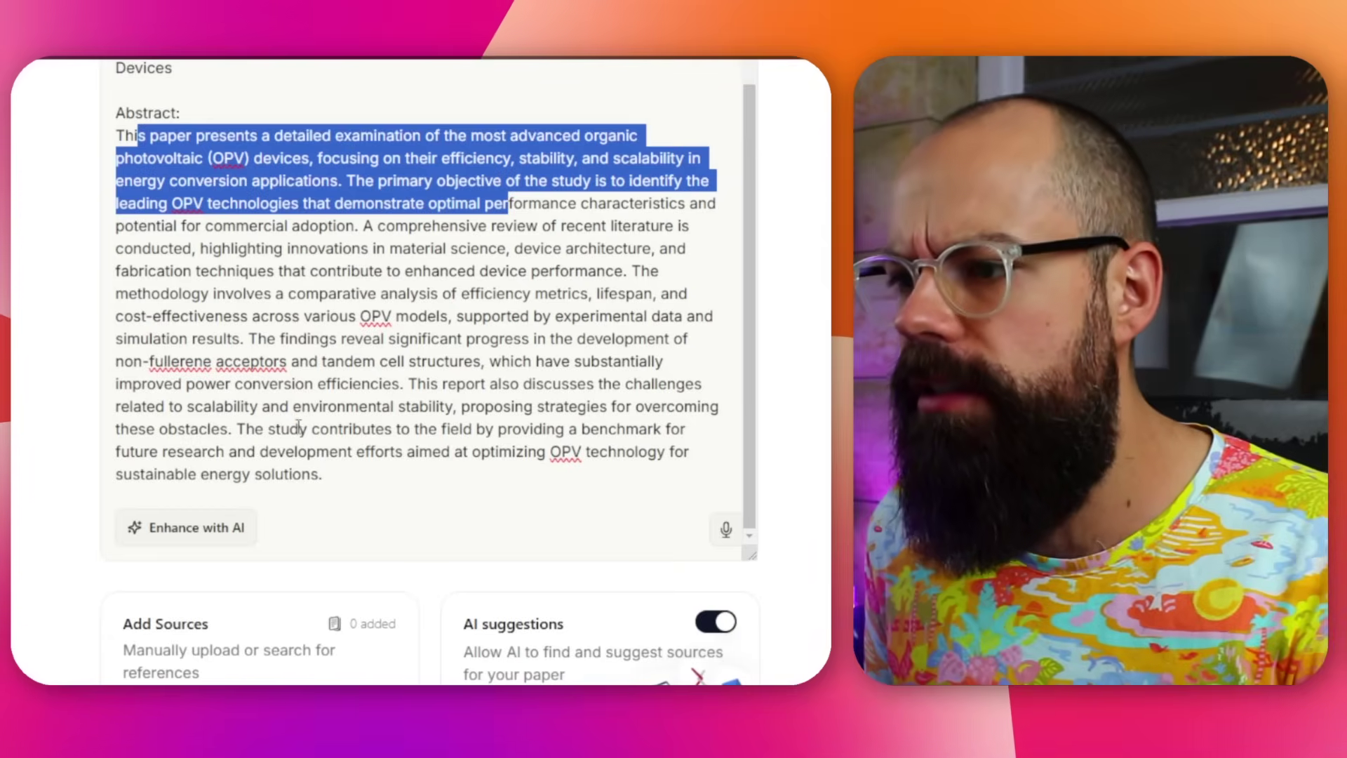
left_click_drag(299, 426, 388, 426)
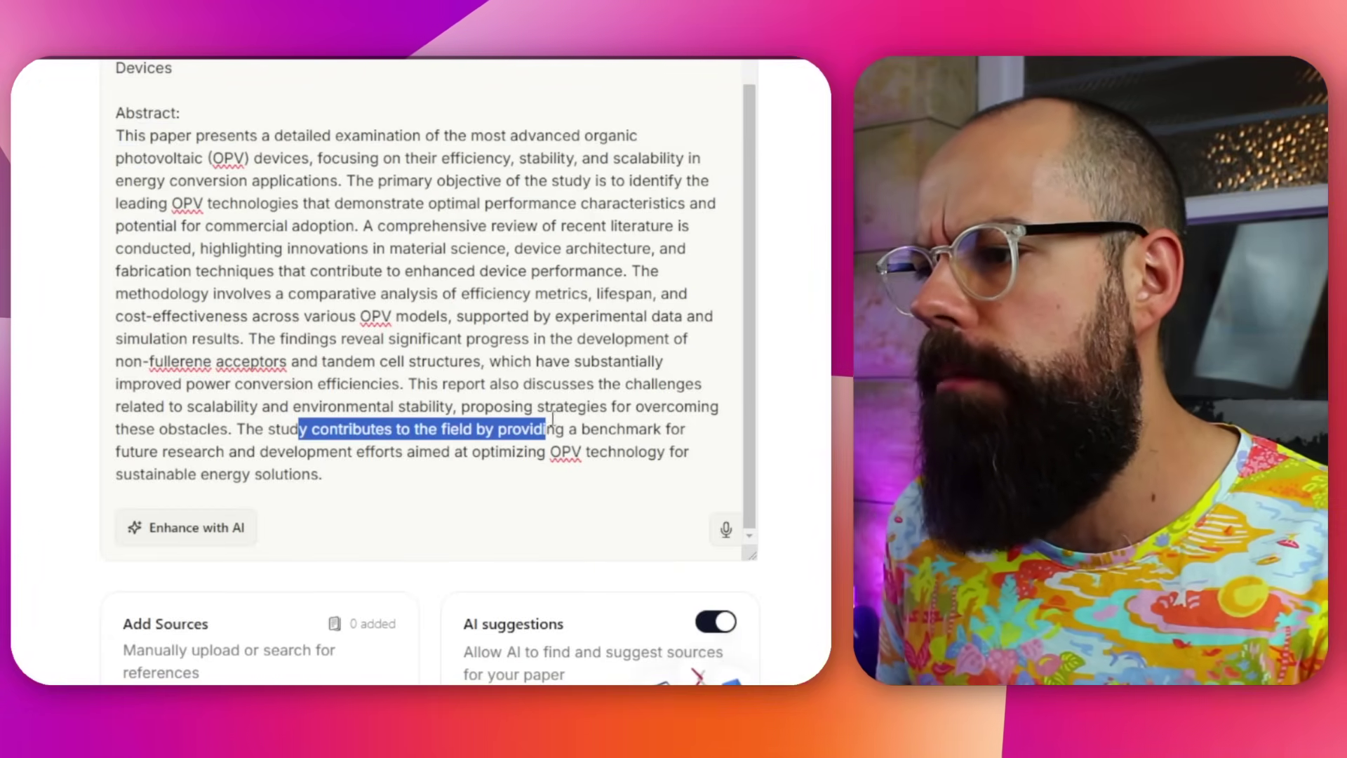
scroll(453, 324, "up", 1)
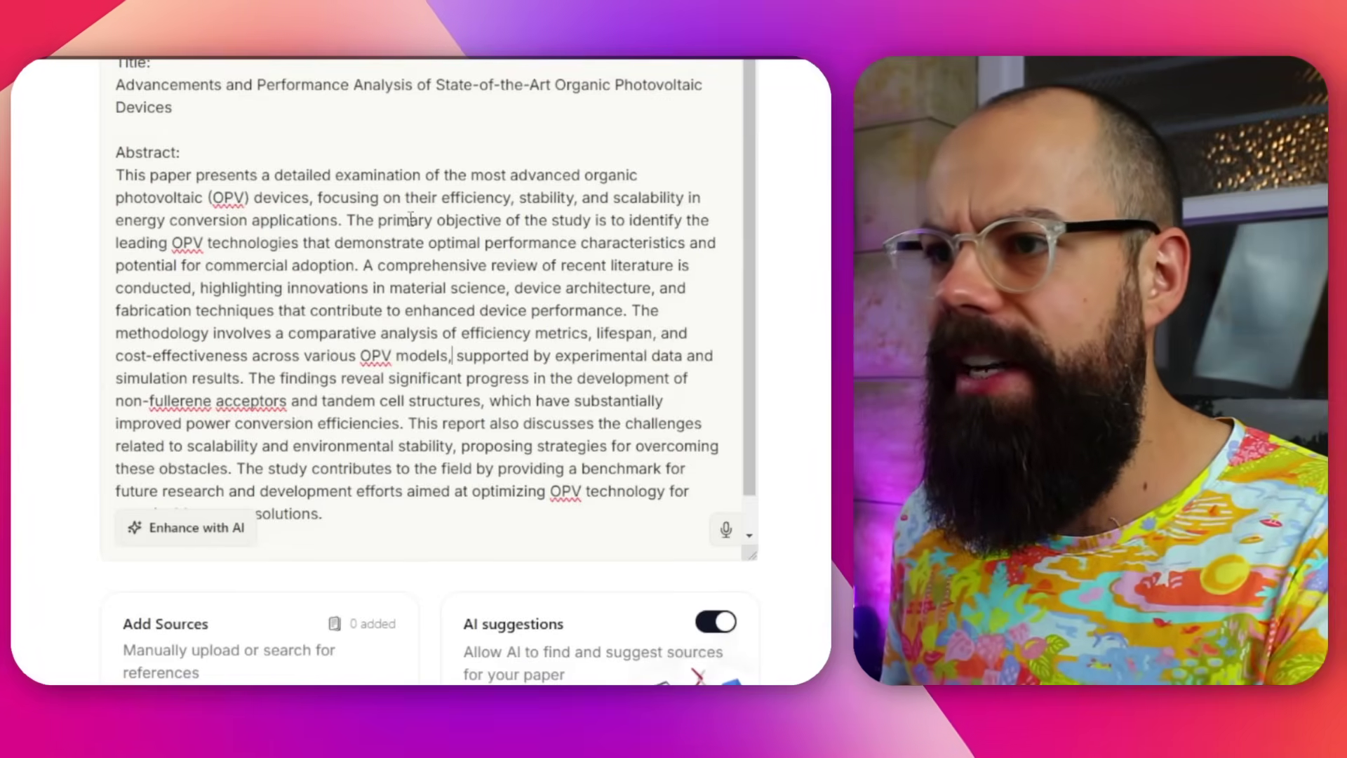
scroll(368, 205, "up", 2)
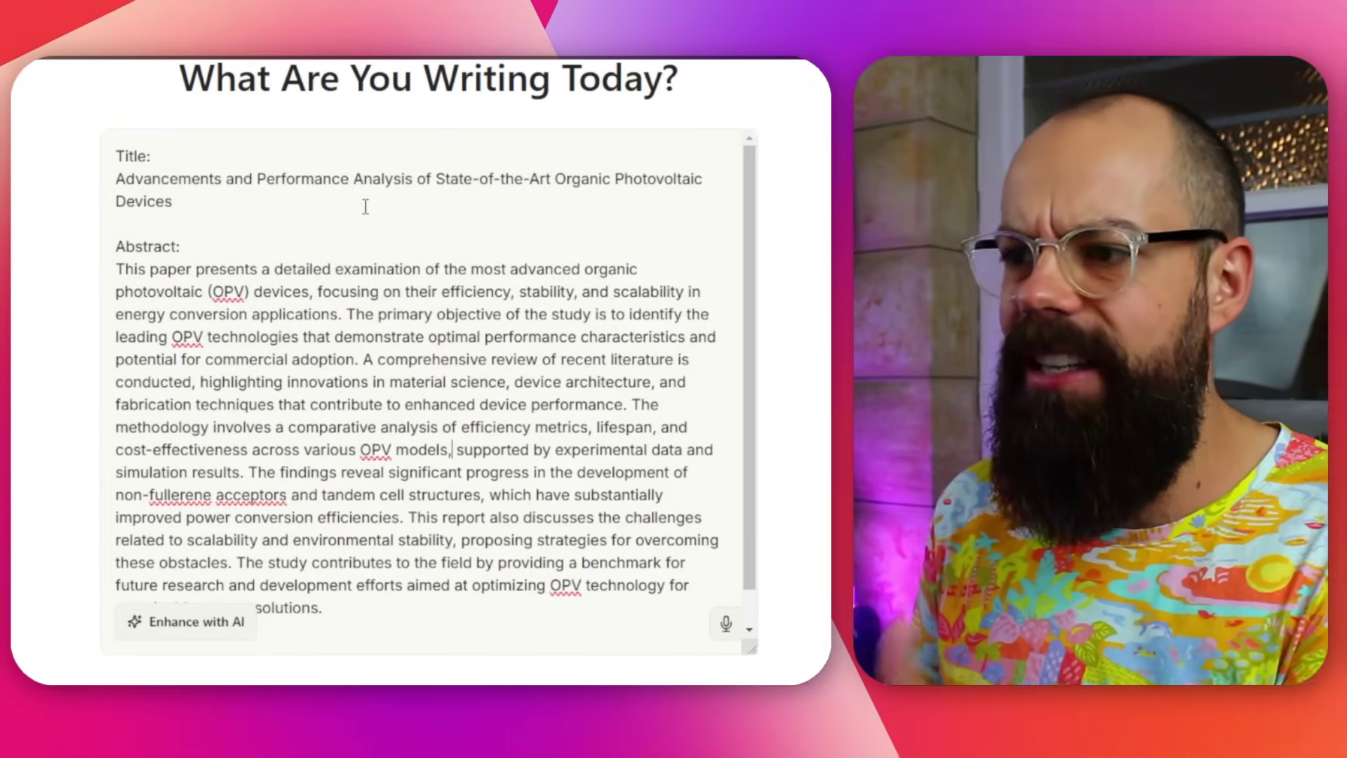
scroll(363, 200, "down", 1)
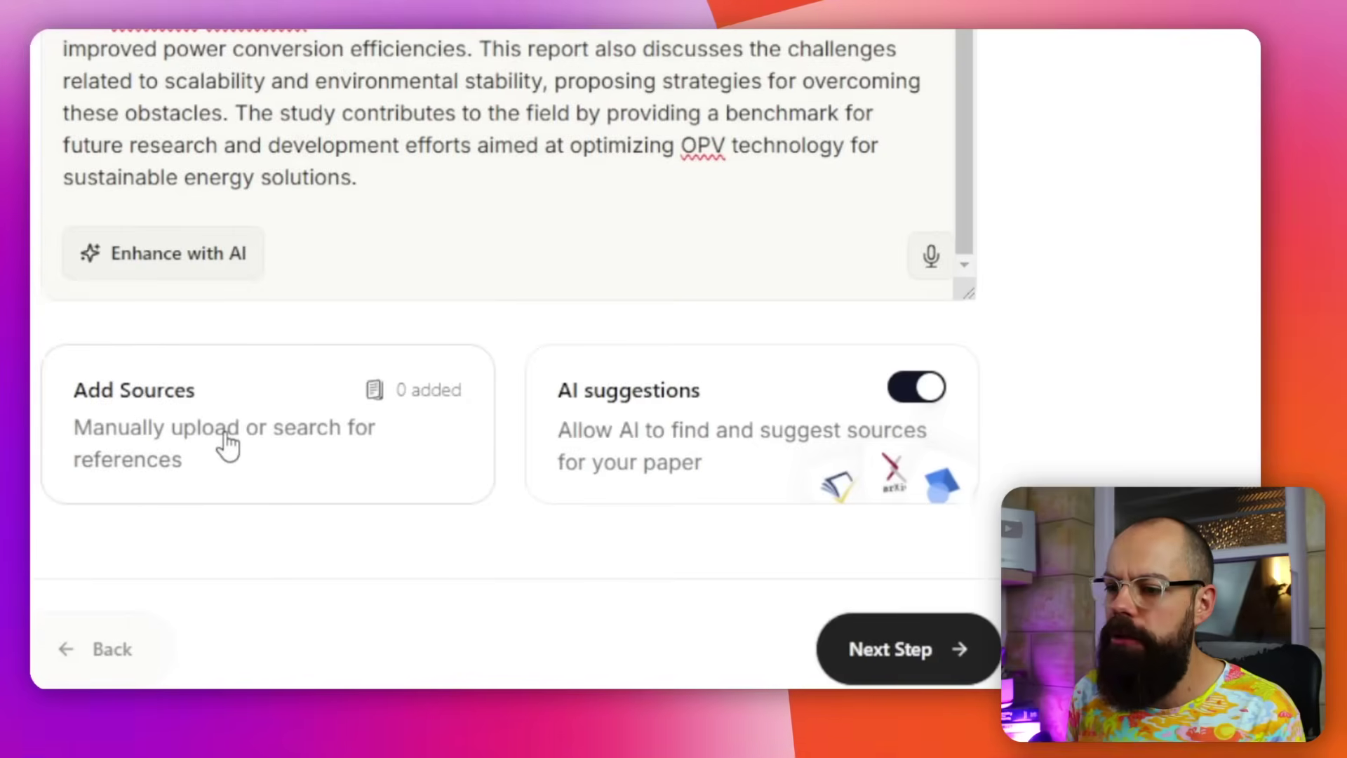
Leave AI-suggested sources on in Add Sources and continue to Paper Specifications
left_click(228, 445)
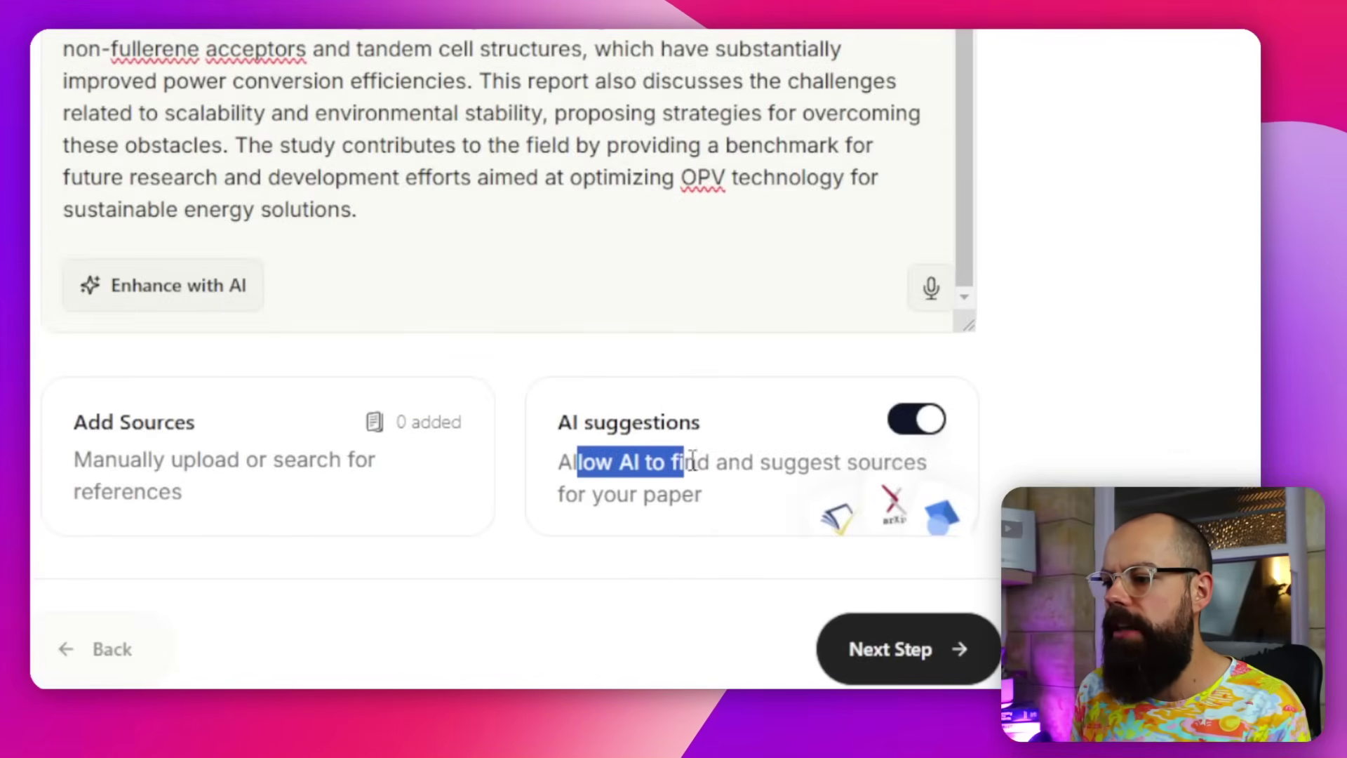
scroll(907, 507, "down", 1)
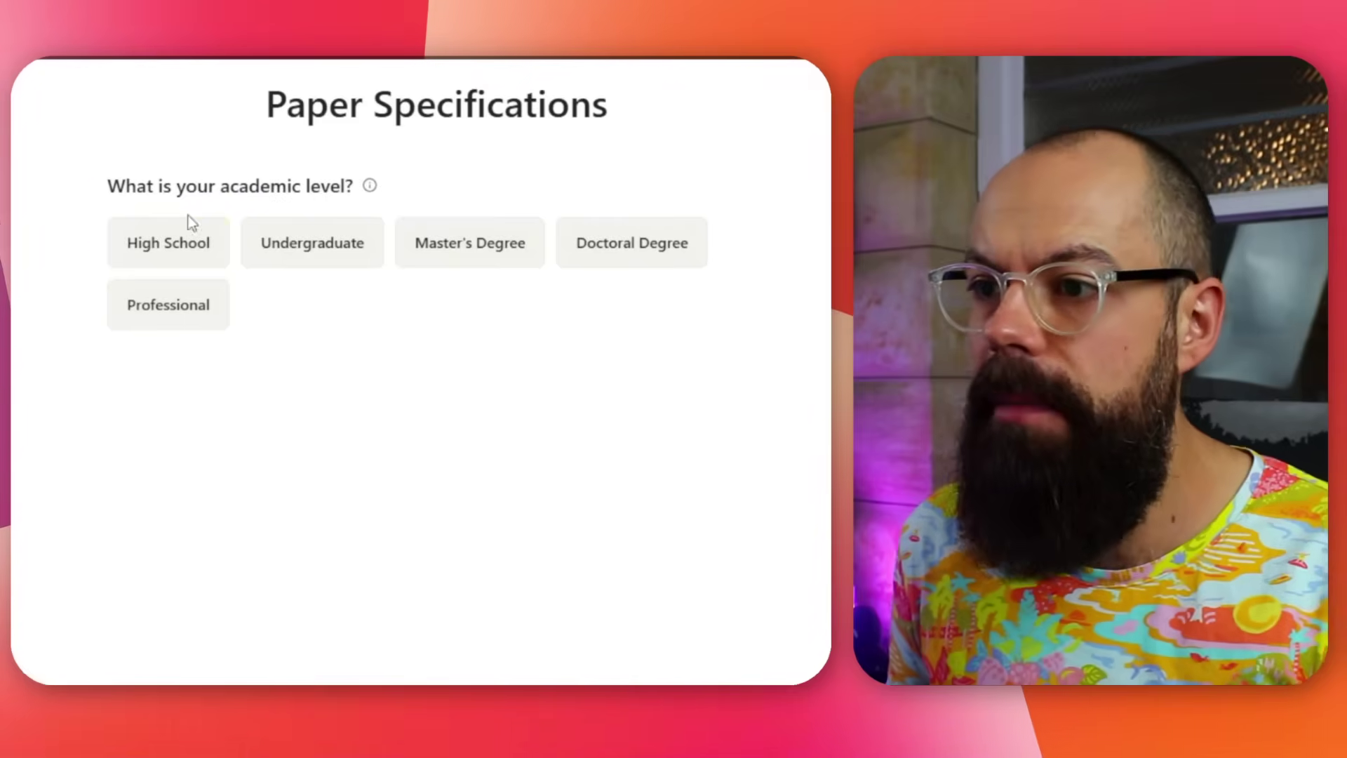
Choose Doctoral Degree, Literature Review, IEEE, Standard outline and 10 pages, then generate
left_click(187, 228)
left_click(650, 261)
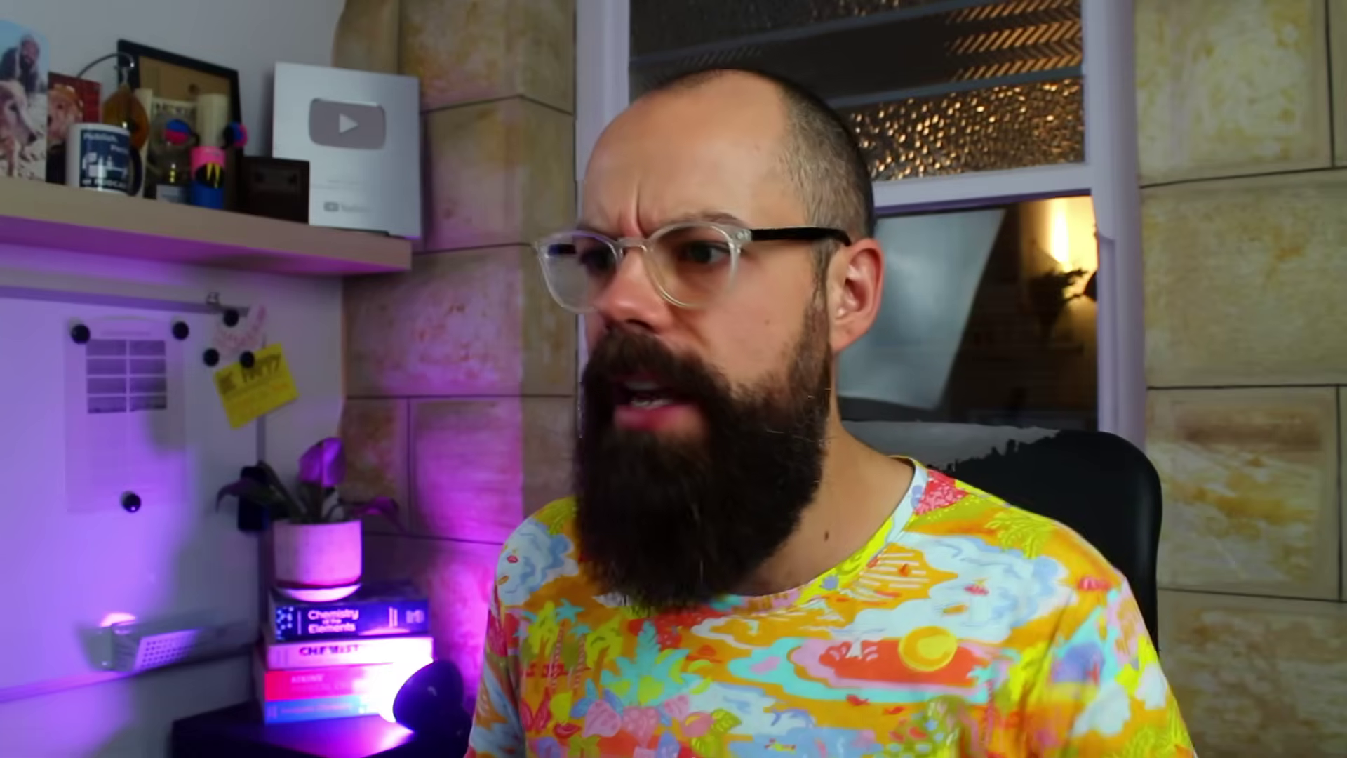
left_click(296, 309)
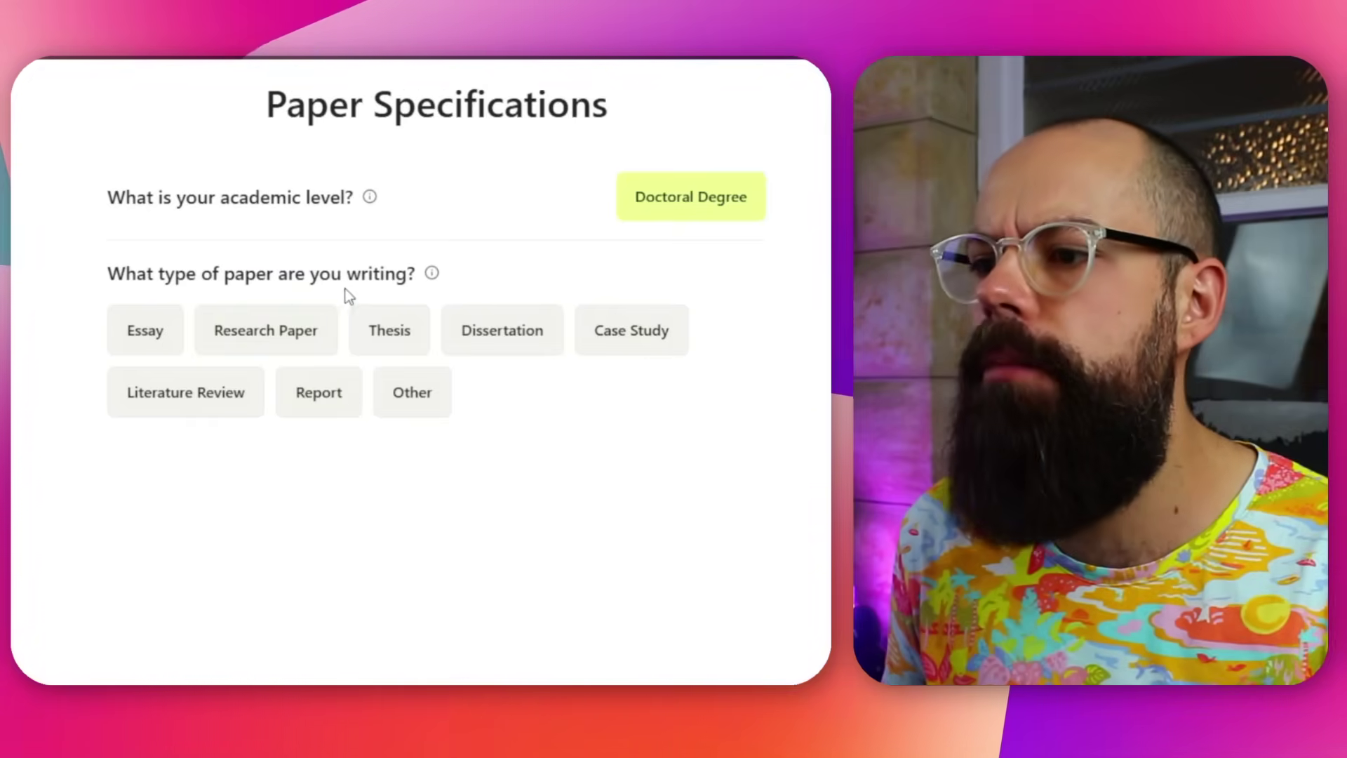
left_click(202, 403)
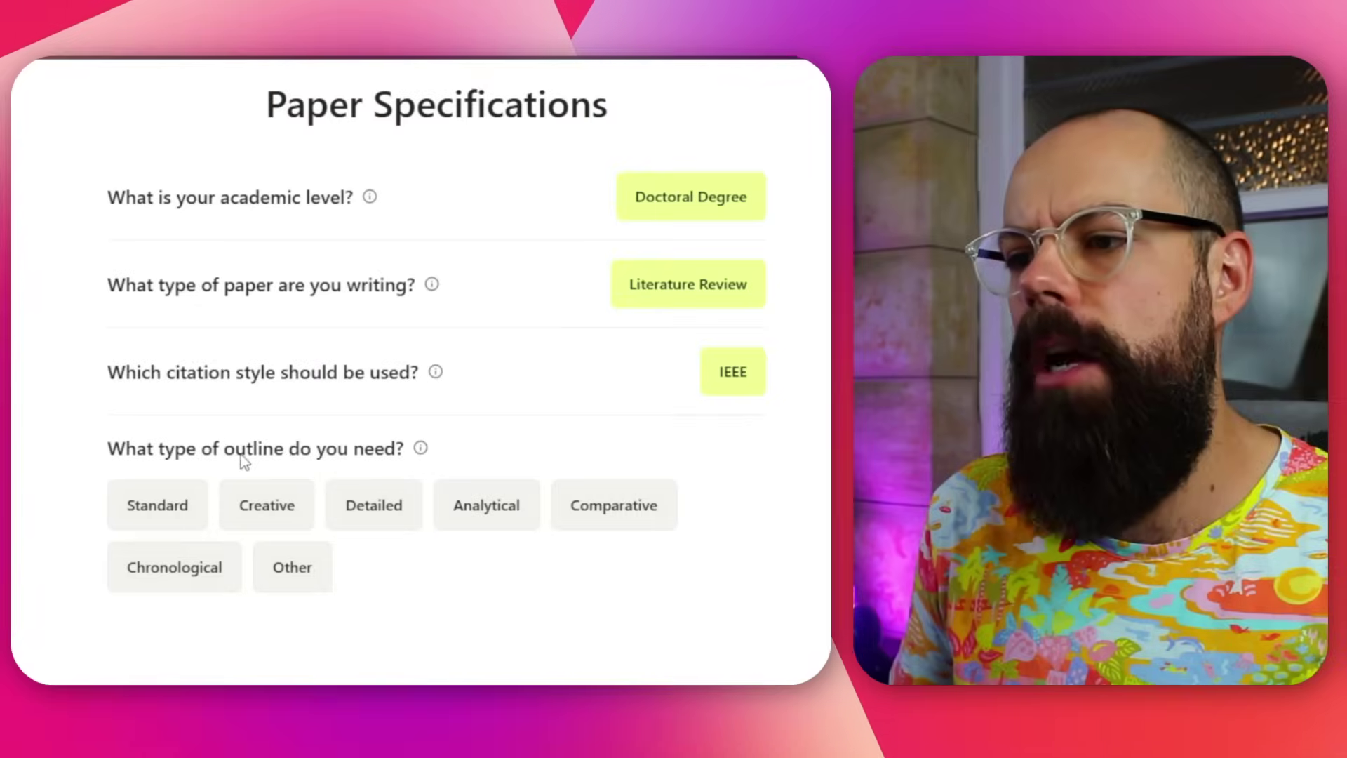
mouse_move(420, 449)
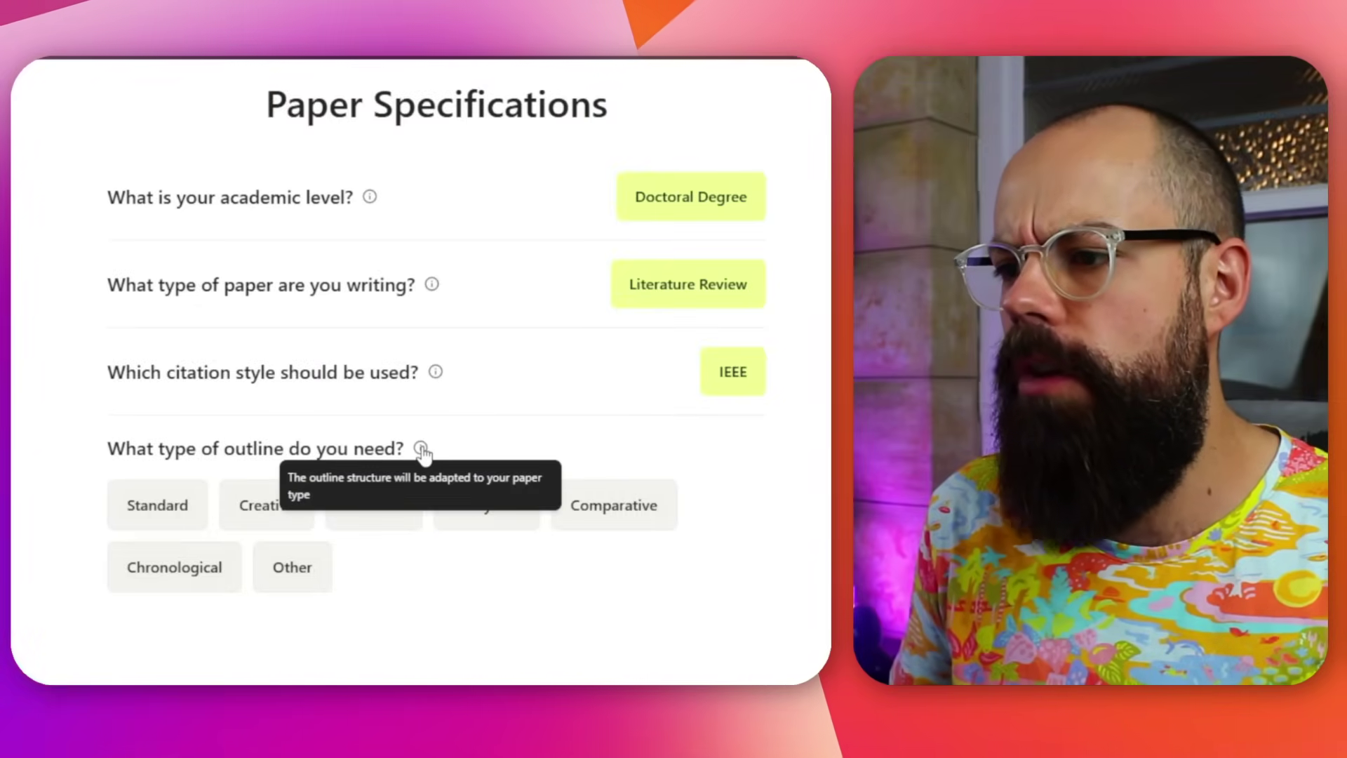
left_click(178, 516)
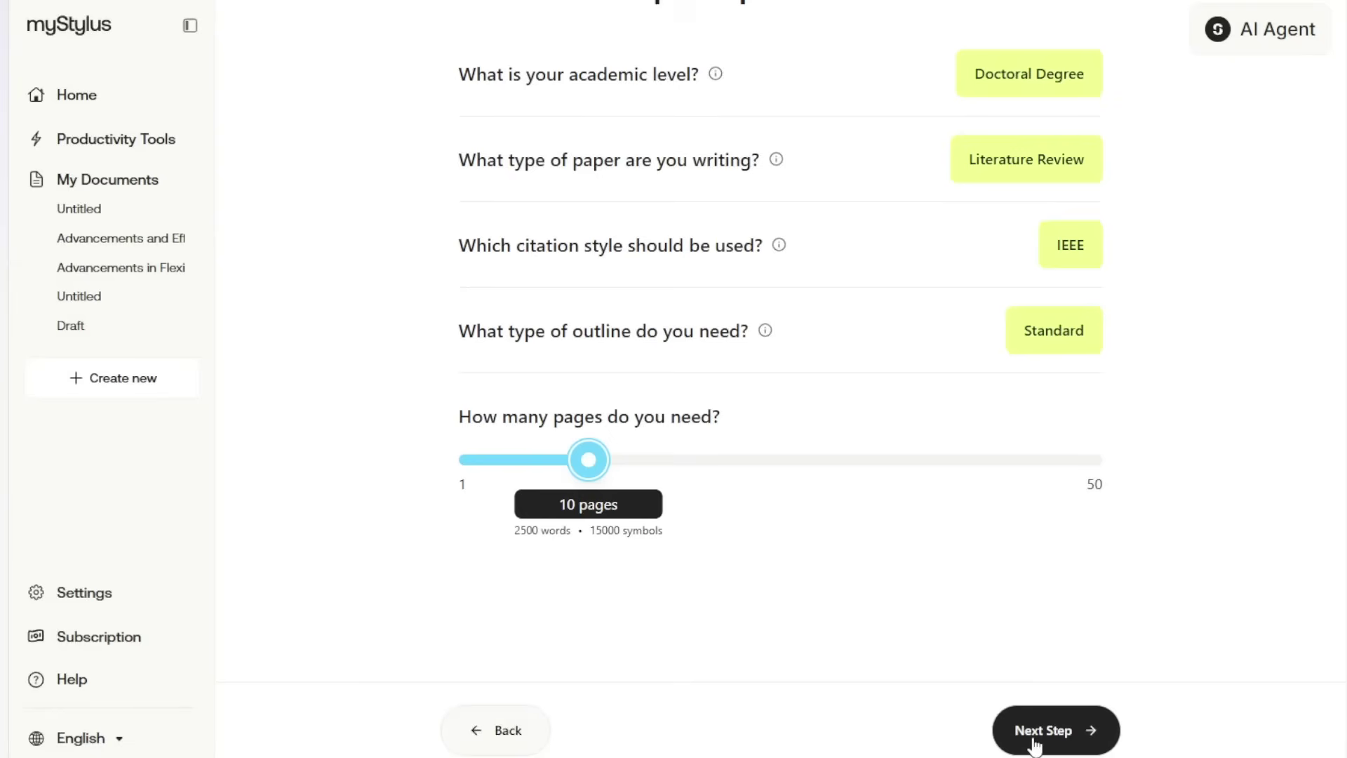
left_click(1035, 733)
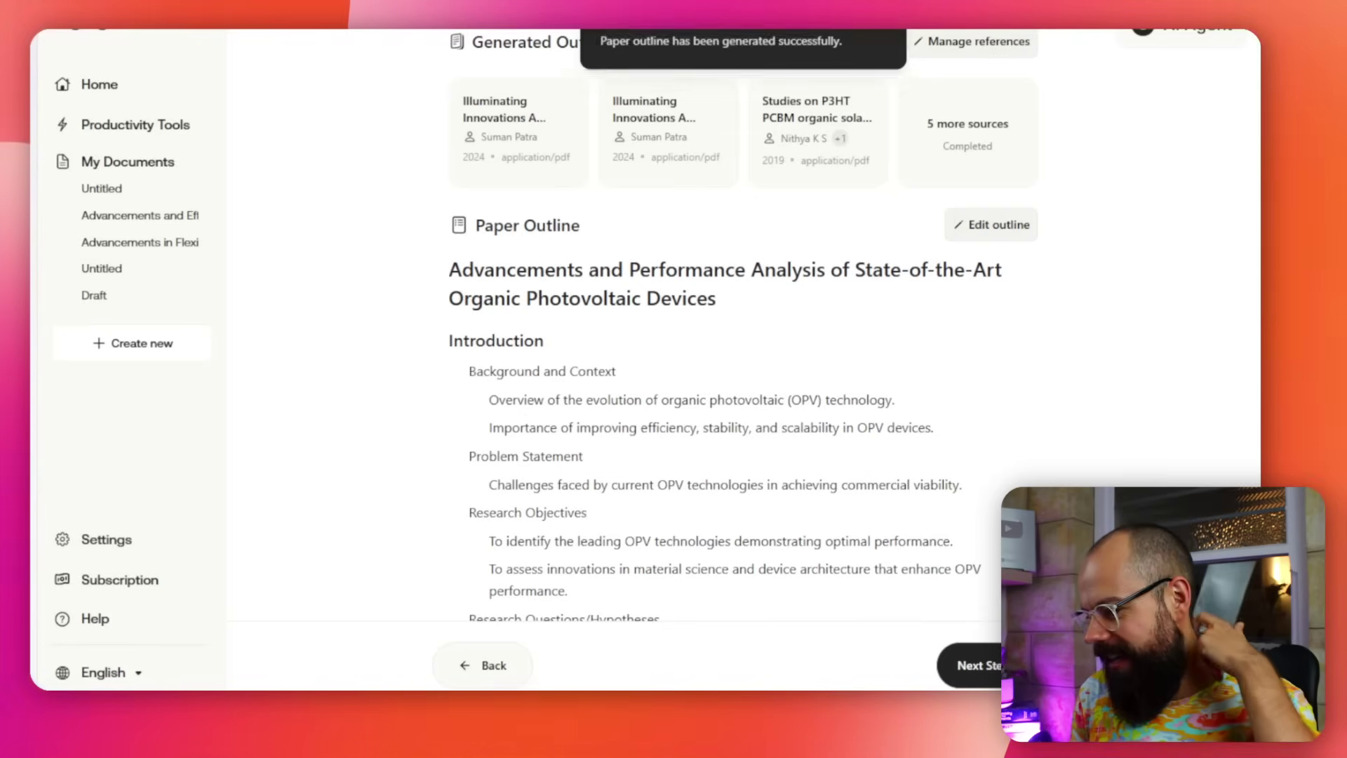
scroll(732, 444, "down", 2)
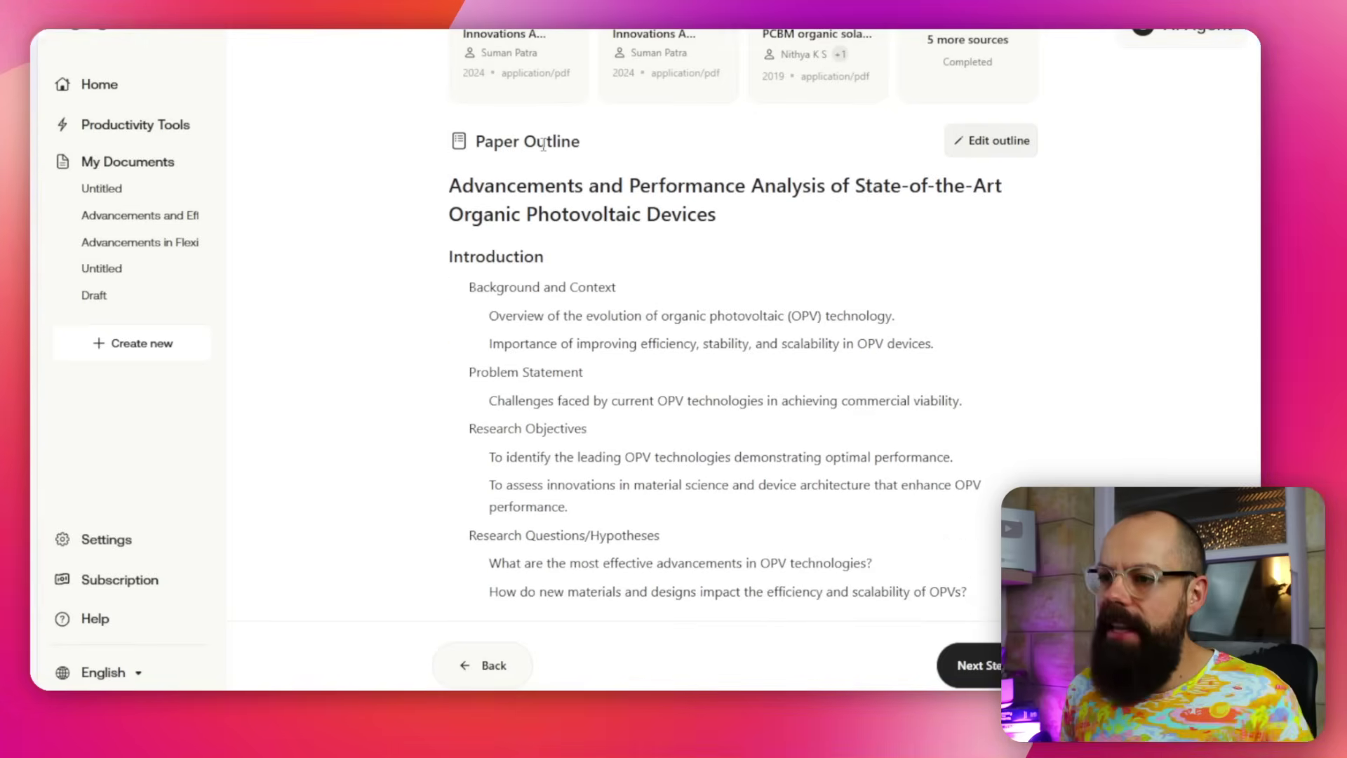
scroll(528, 214, "down", 2)
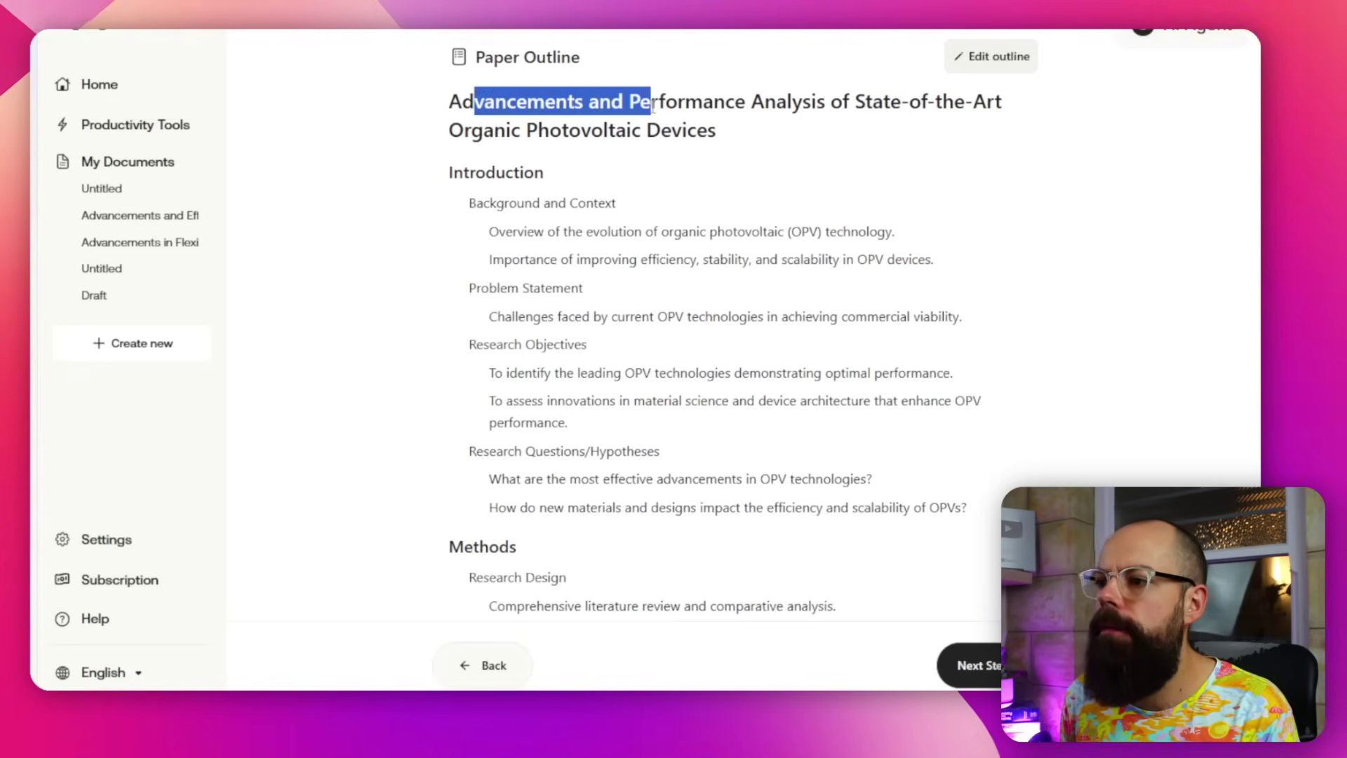
scroll(554, 166, "down", 2)
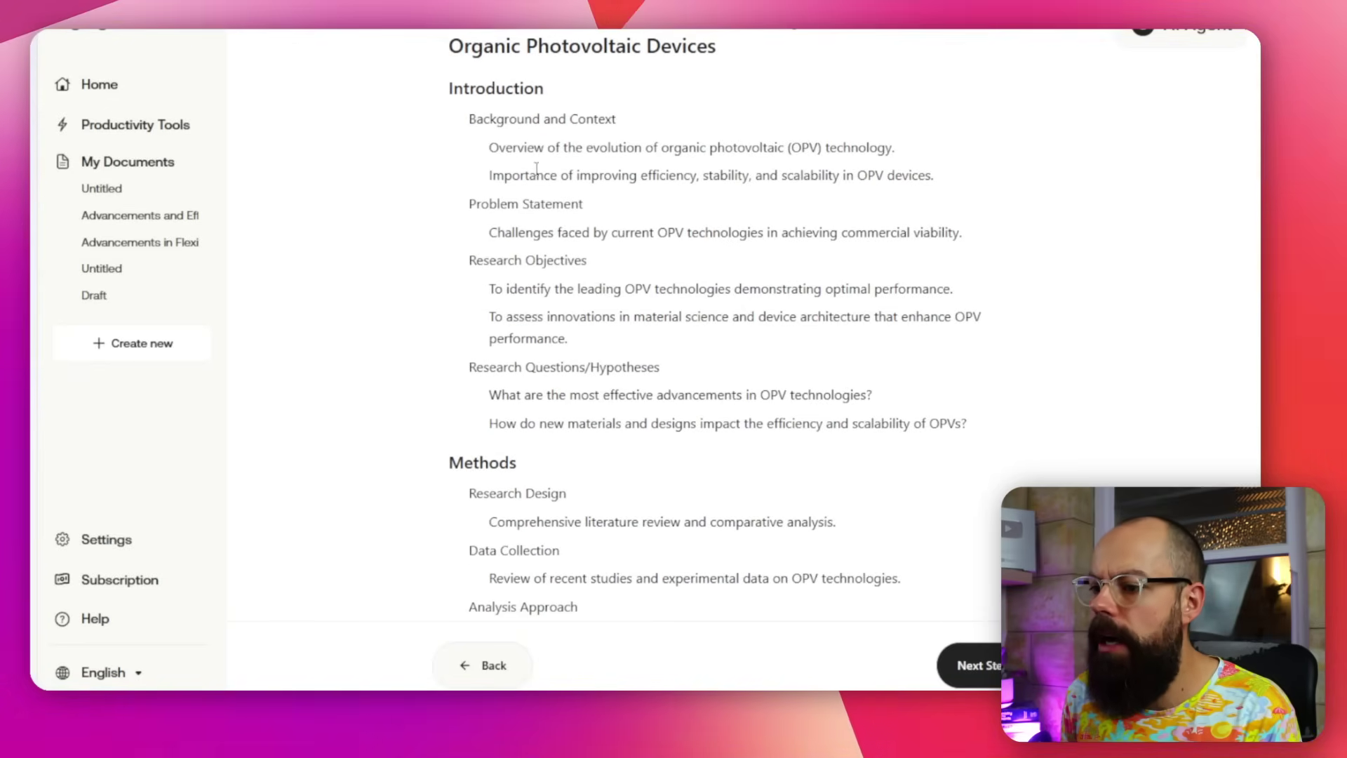
scroll(536, 168, "down", 8)
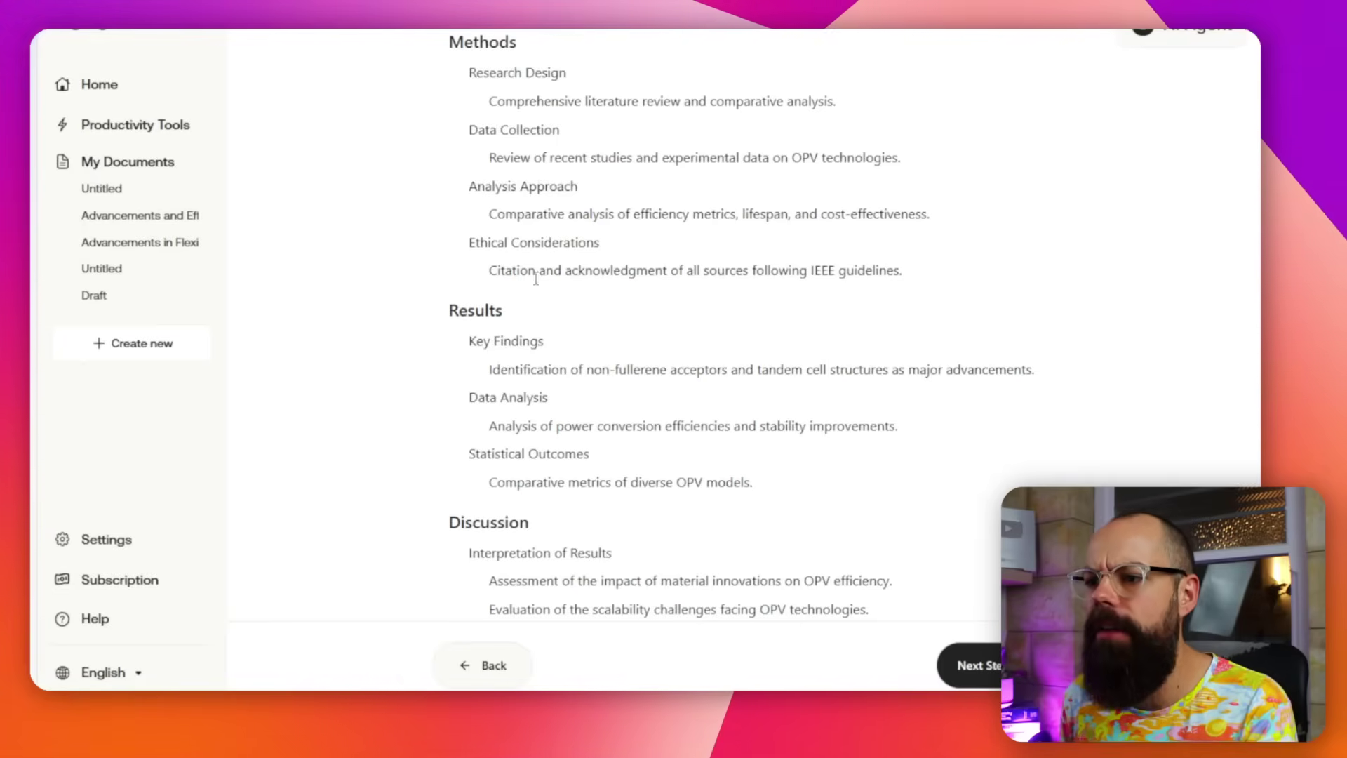
scroll(510, 344, "down", 3)
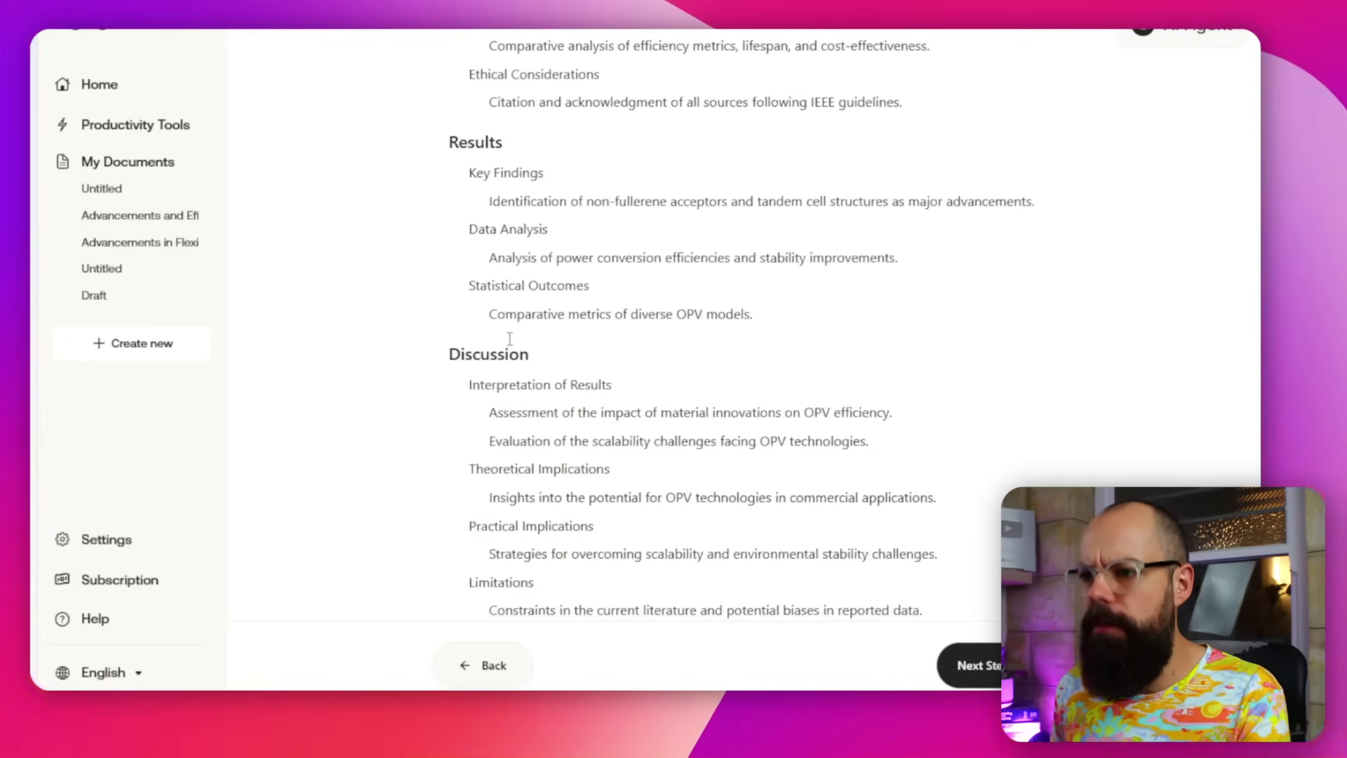
scroll(564, 176, "up", 12)
mouse_move(570, 142)
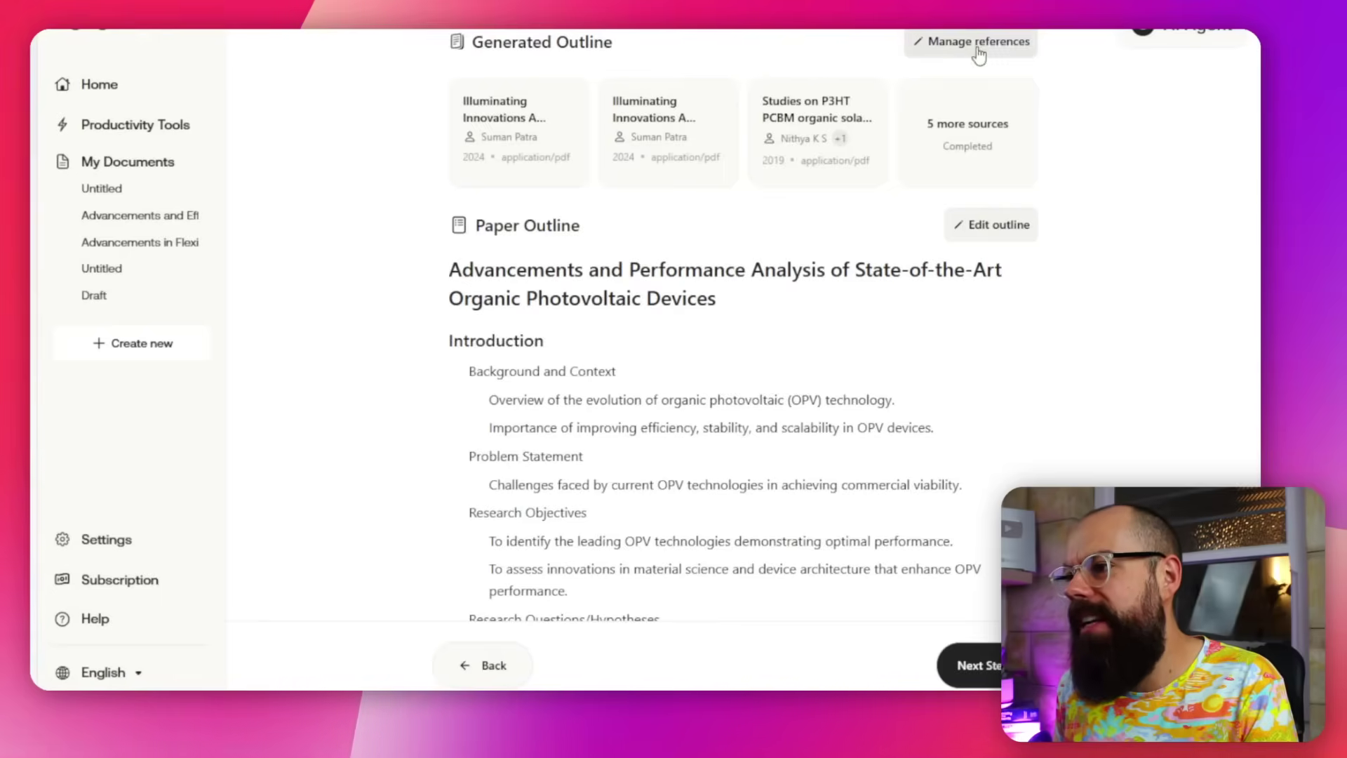
Upload the 2023 'Ultra-Stable ITO-Free' organic solar cells PDF via the Source Manager
left_click(977, 44)
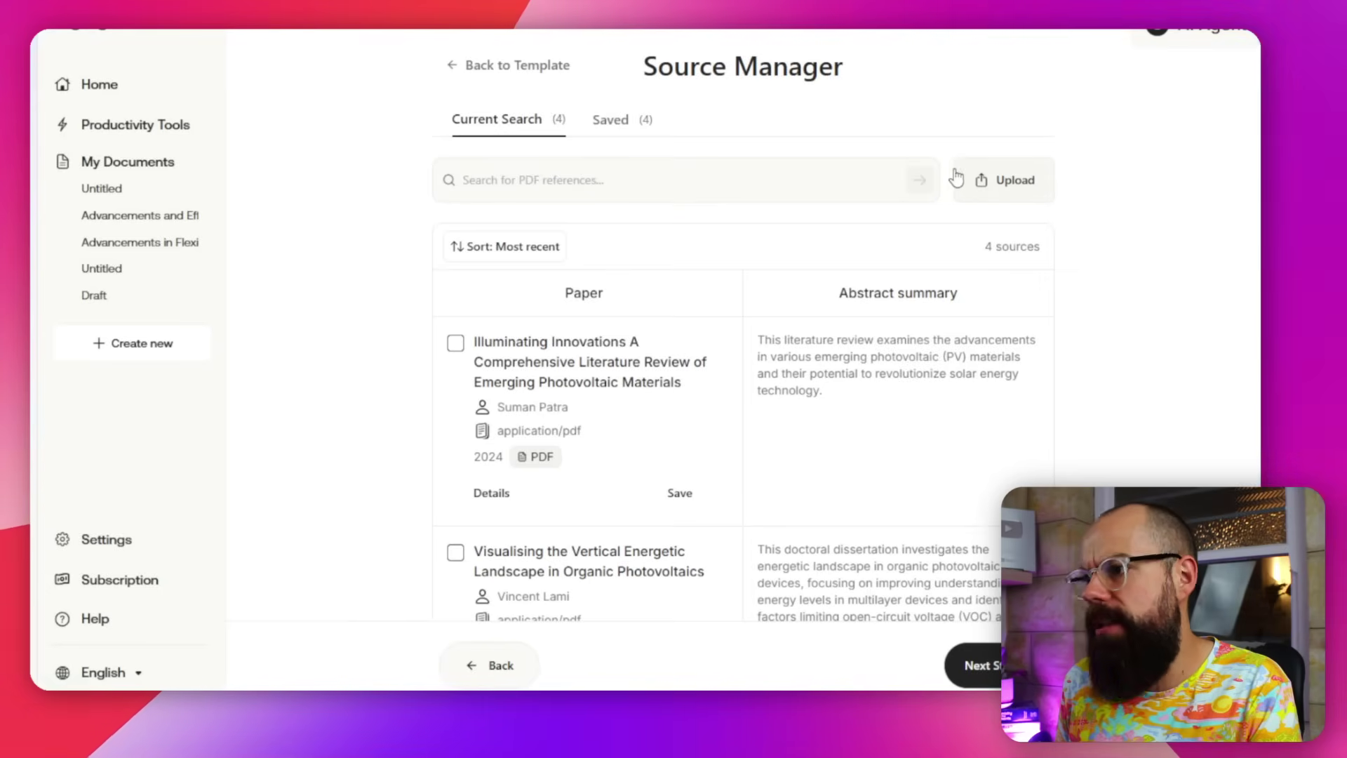
left_click(985, 179)
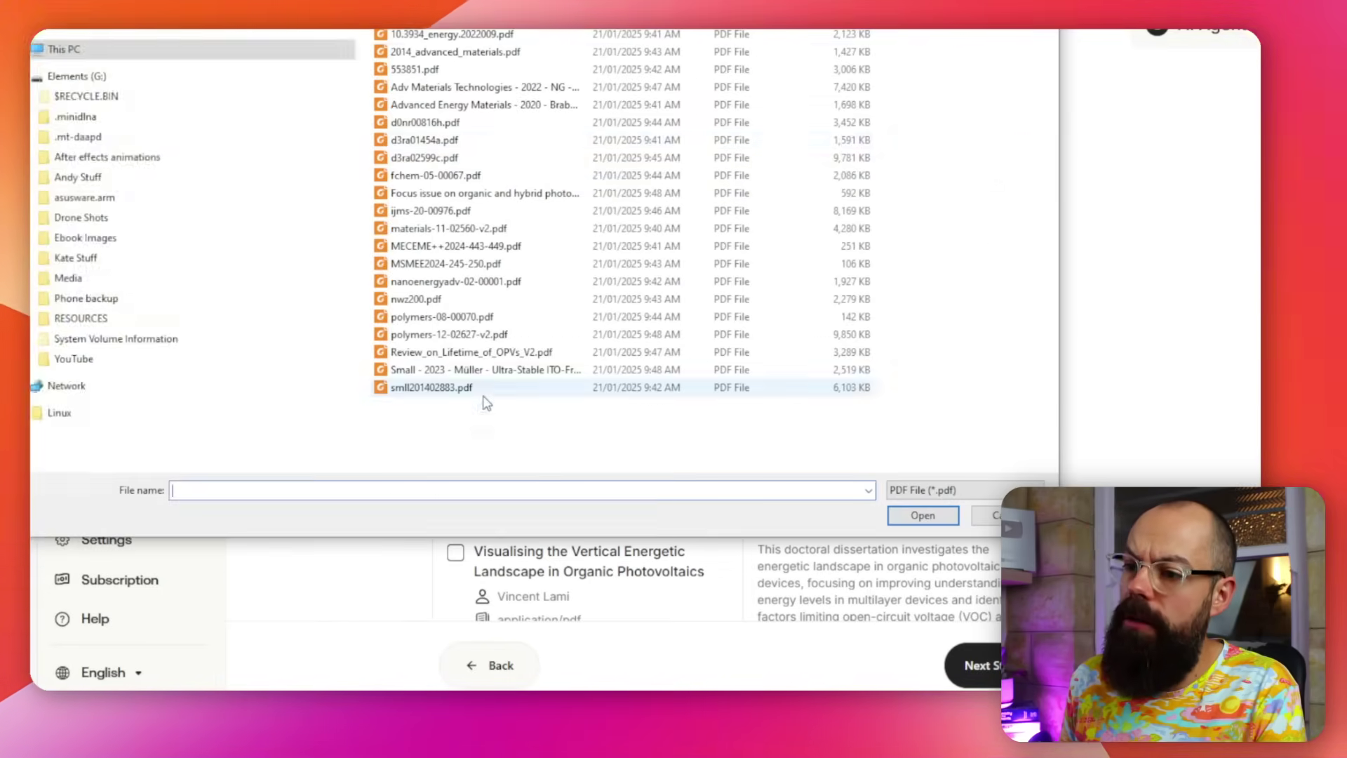
left_click(449, 387)
left_click(447, 373)
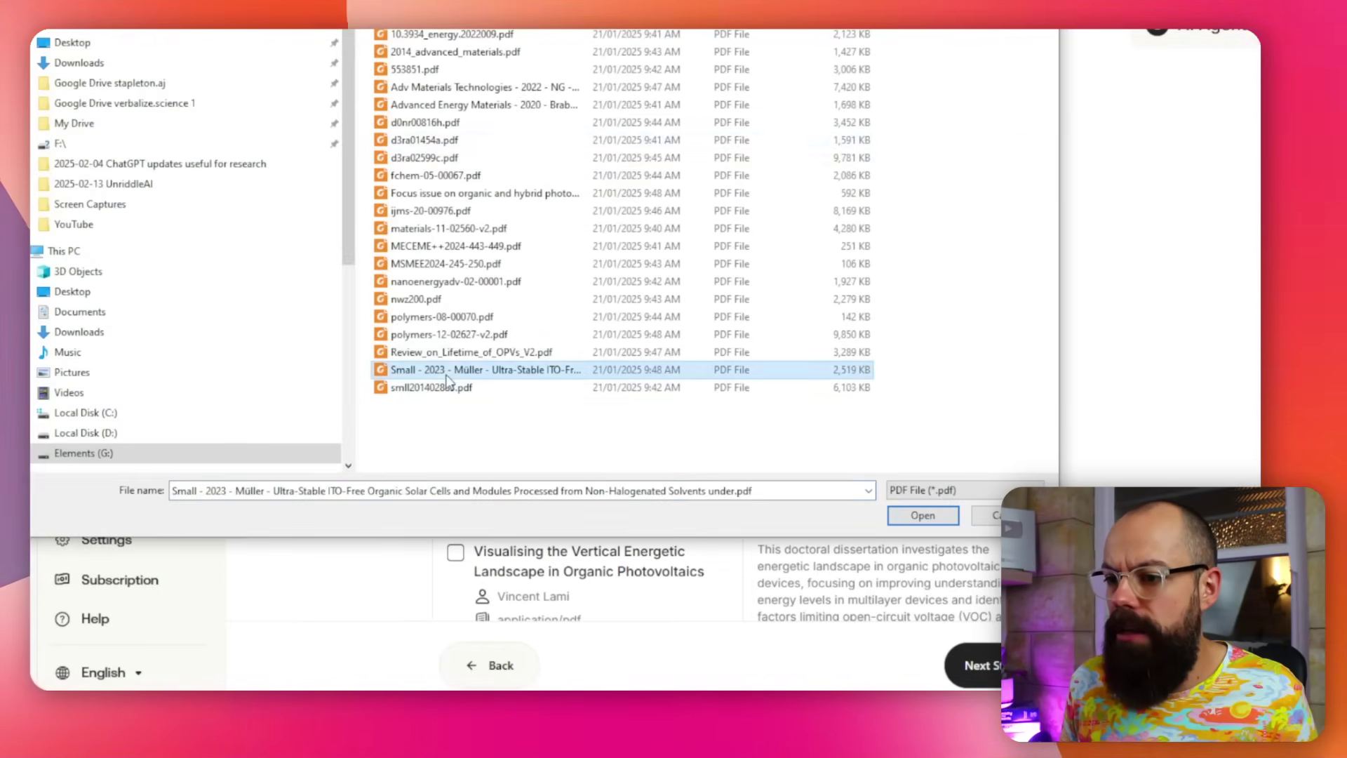
left_click(920, 516)
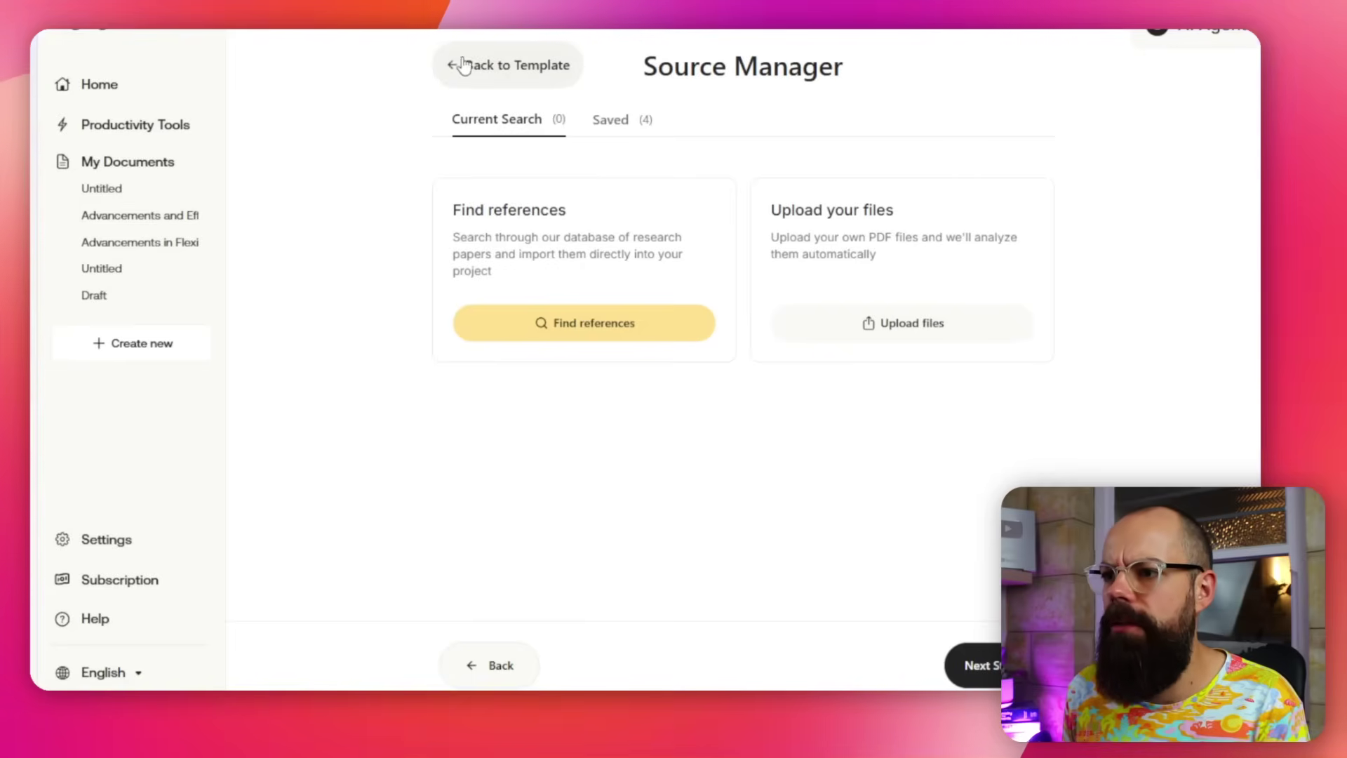
Return to the template and review the Paper Outline through to its Conclusion
left_click(451, 70)
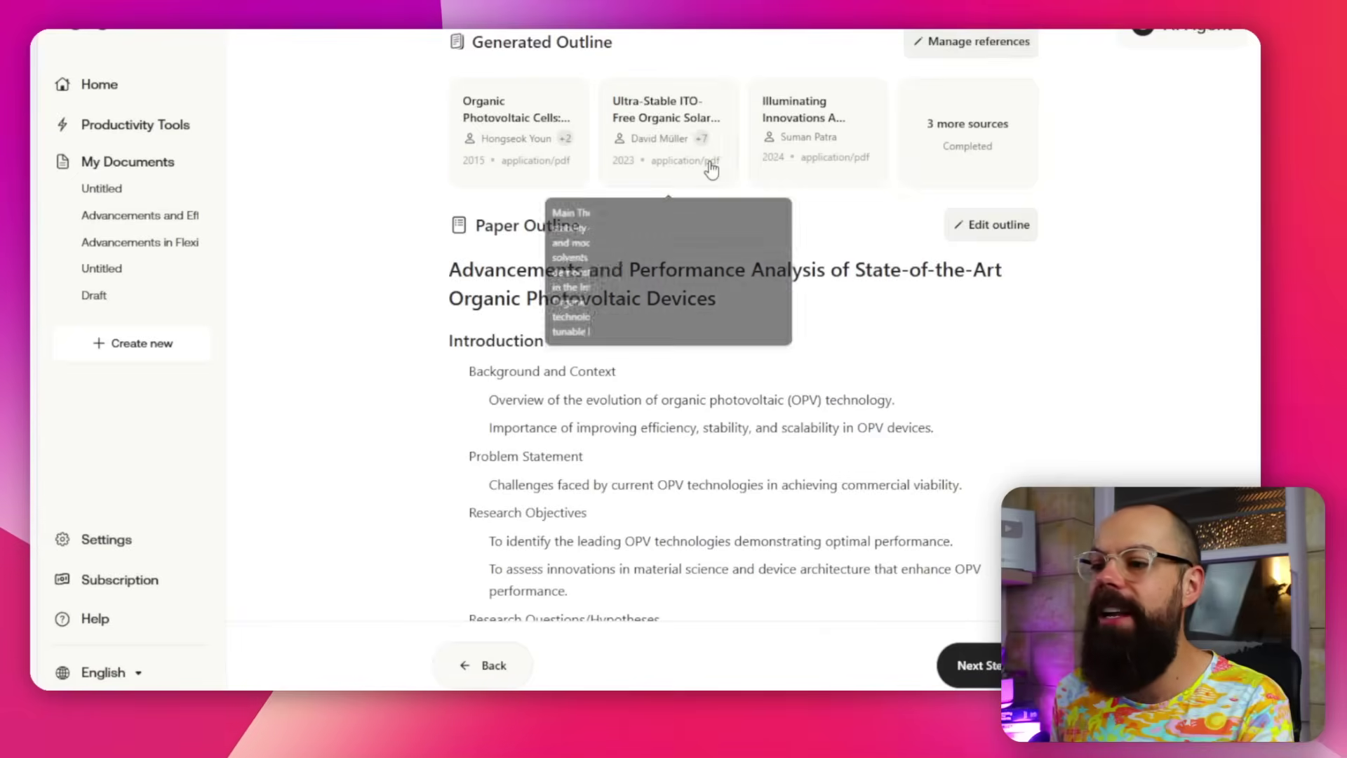
scroll(718, 279, "down", 4)
scroll(1034, 203, "up", 4)
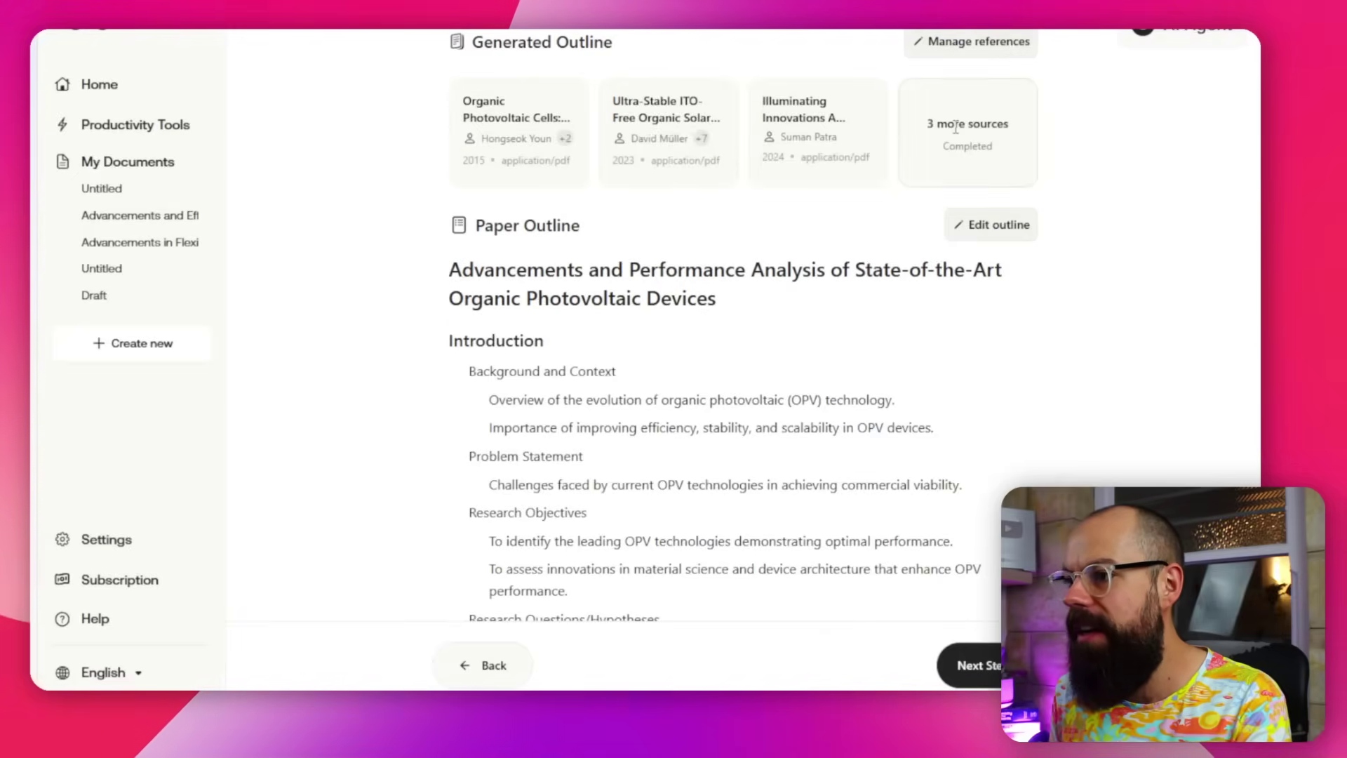
mouse_move(660, 158)
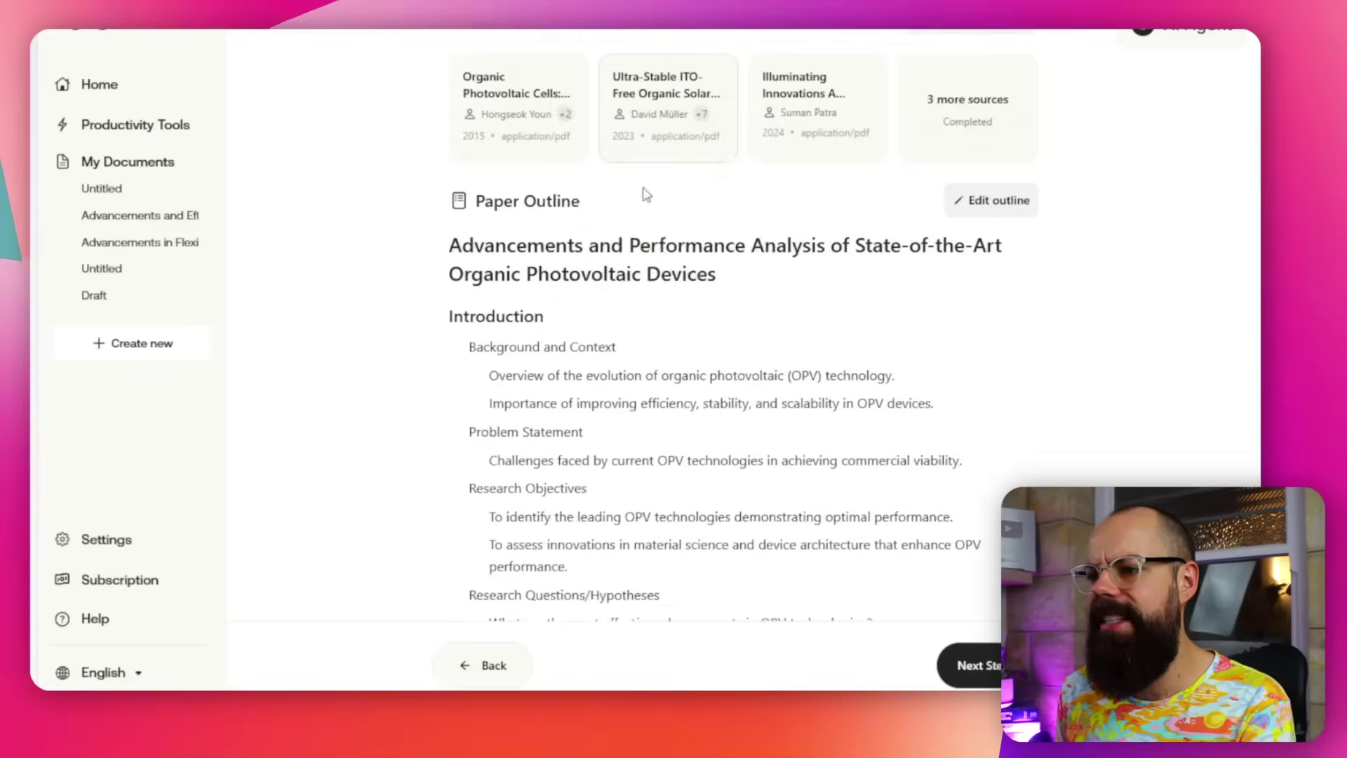
scroll(641, 192, "down", 15)
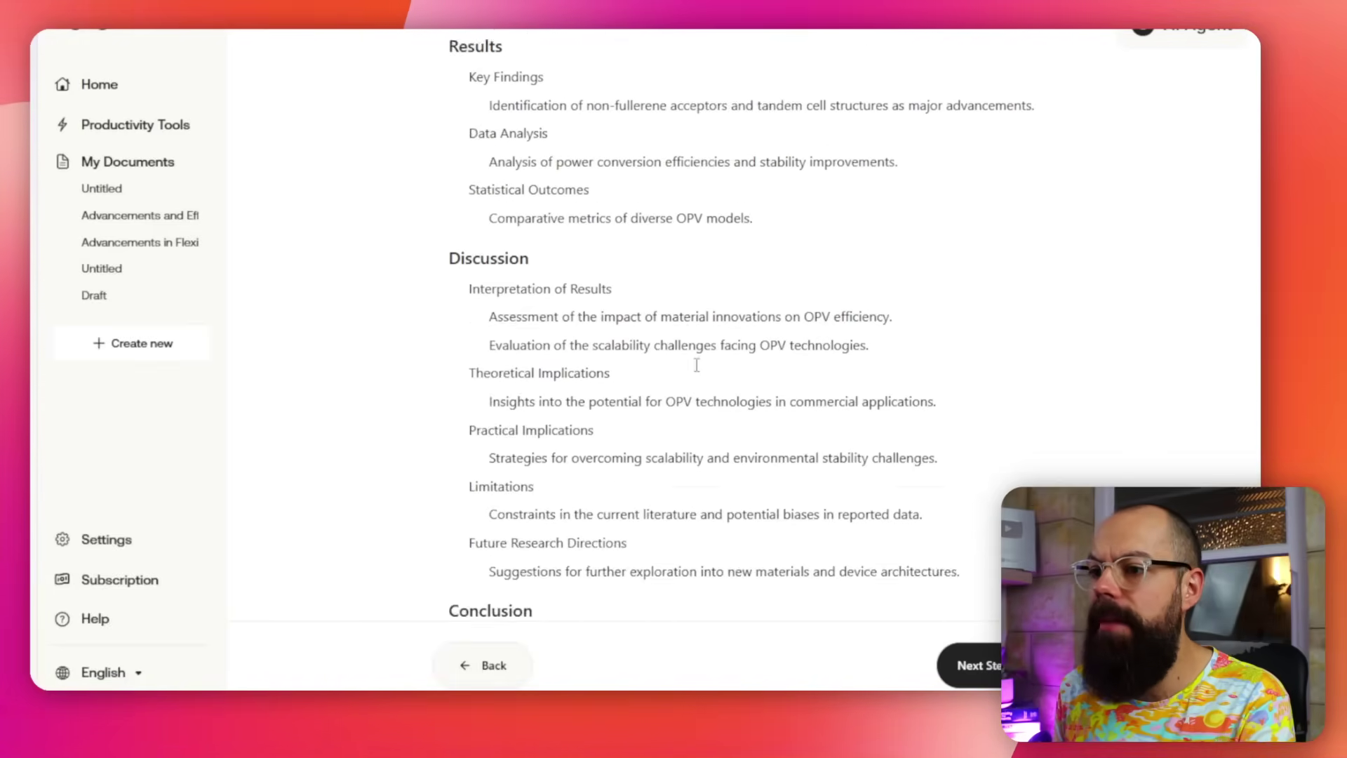
scroll(696, 364, "up", 2)
scroll(484, 207, "up", 5)
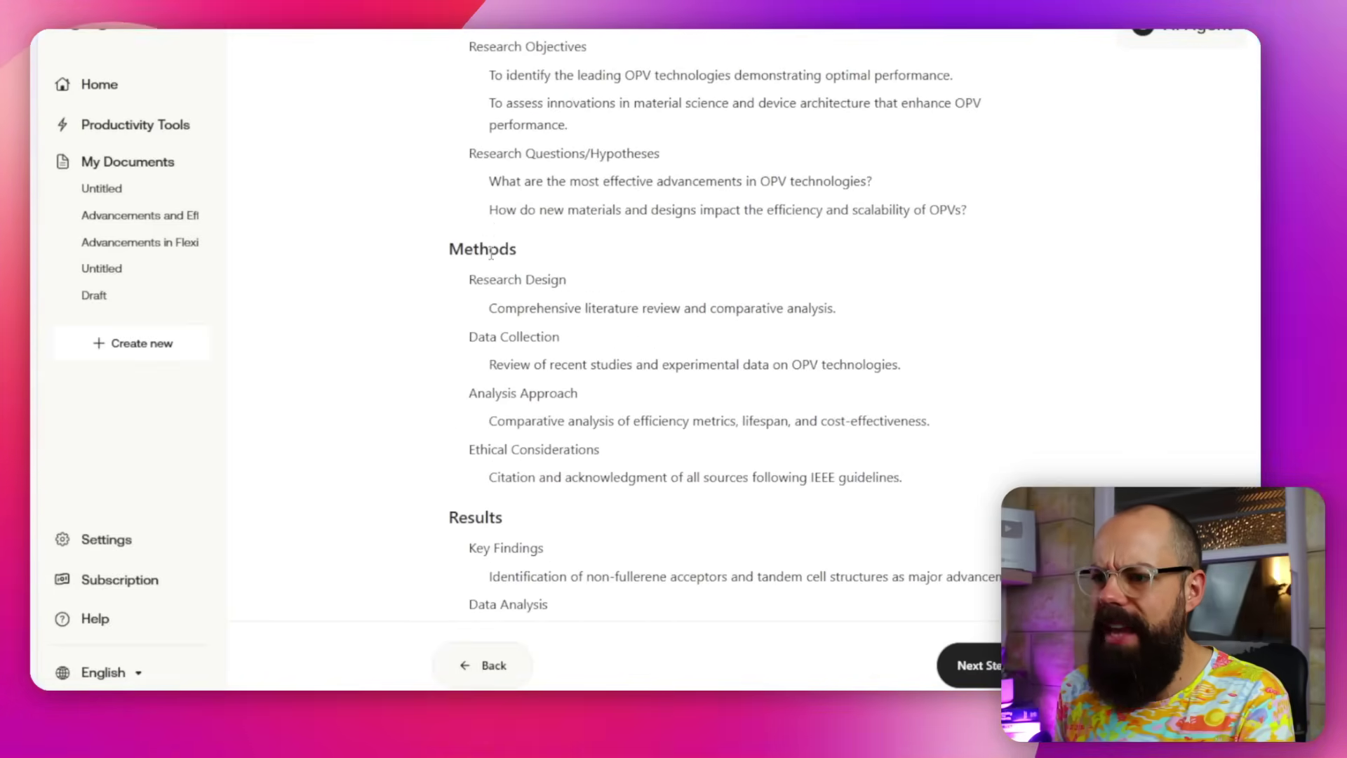
scroll(490, 254, "up", 5)
scroll(490, 254, "down", 2)
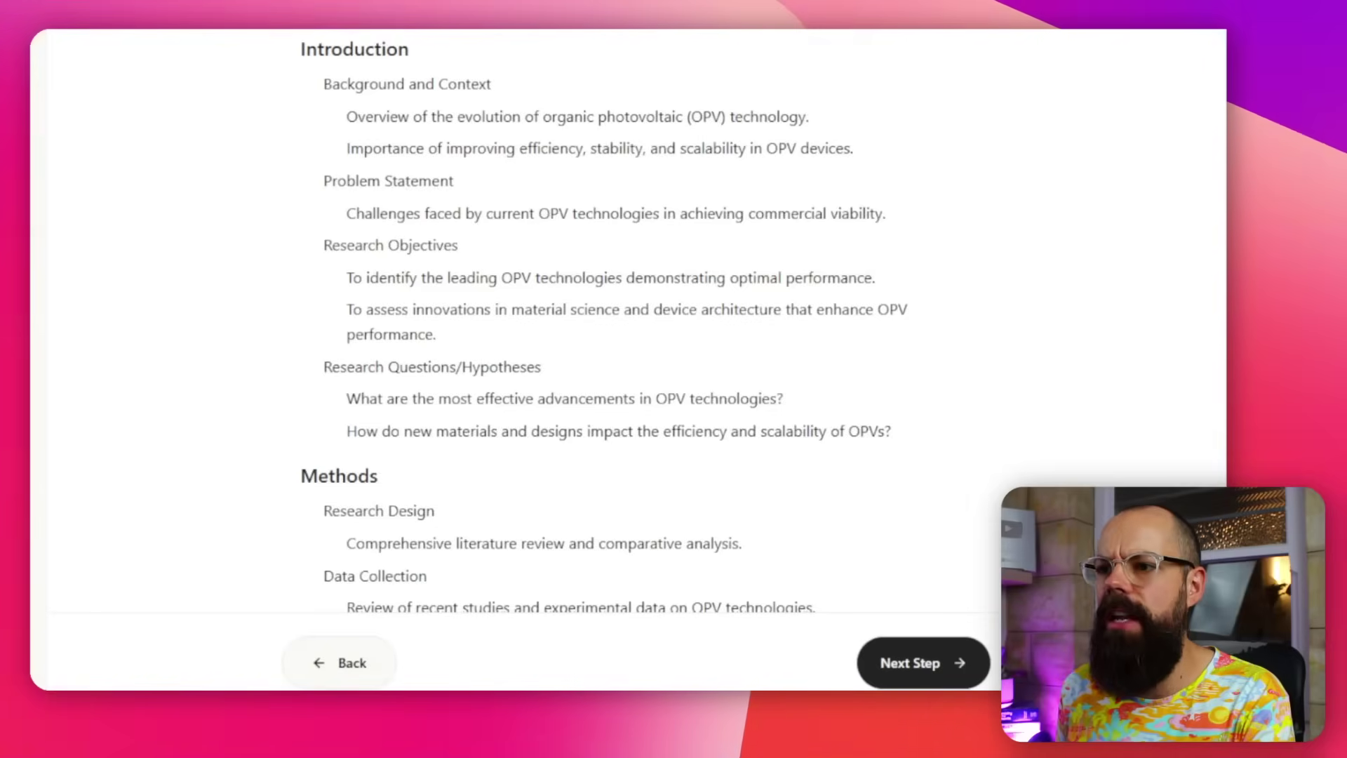
scroll(423, 394, "down", 8)
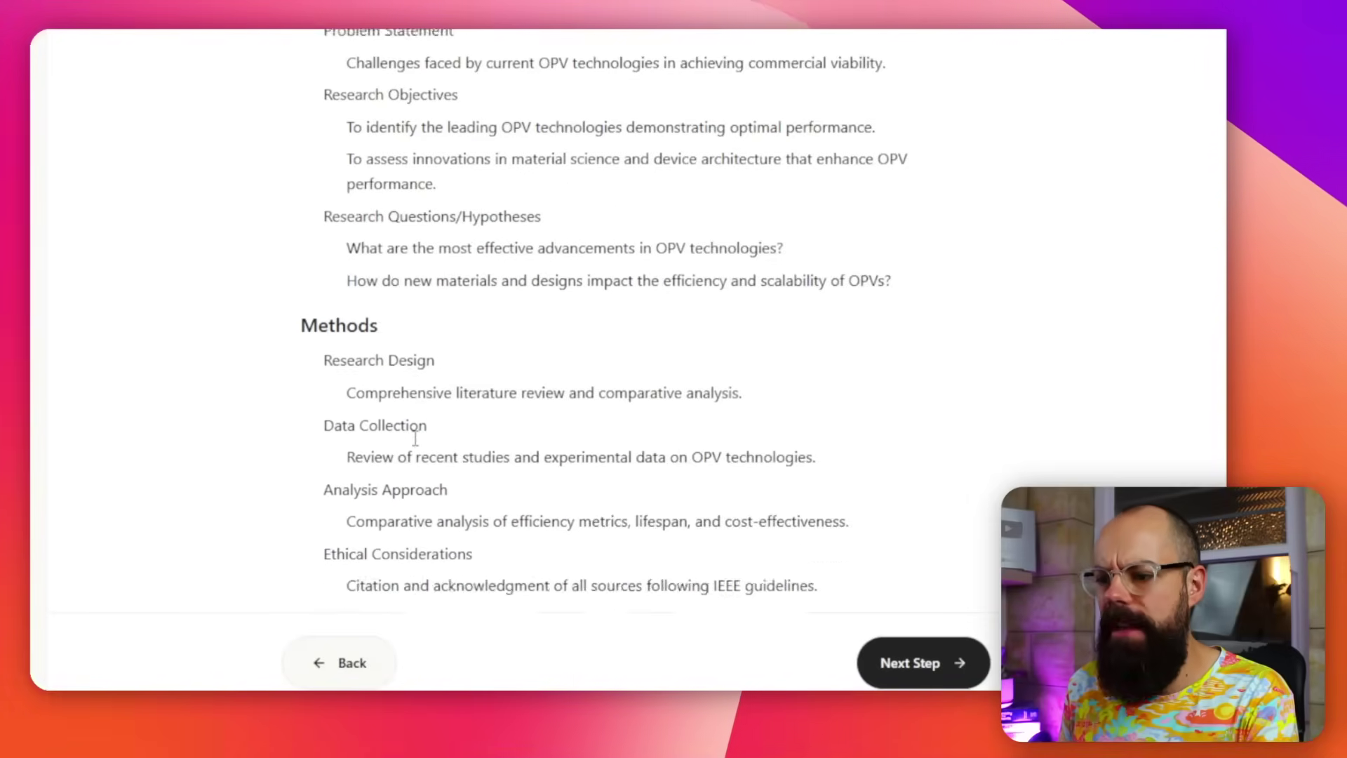
scroll(330, 378, "down", 4)
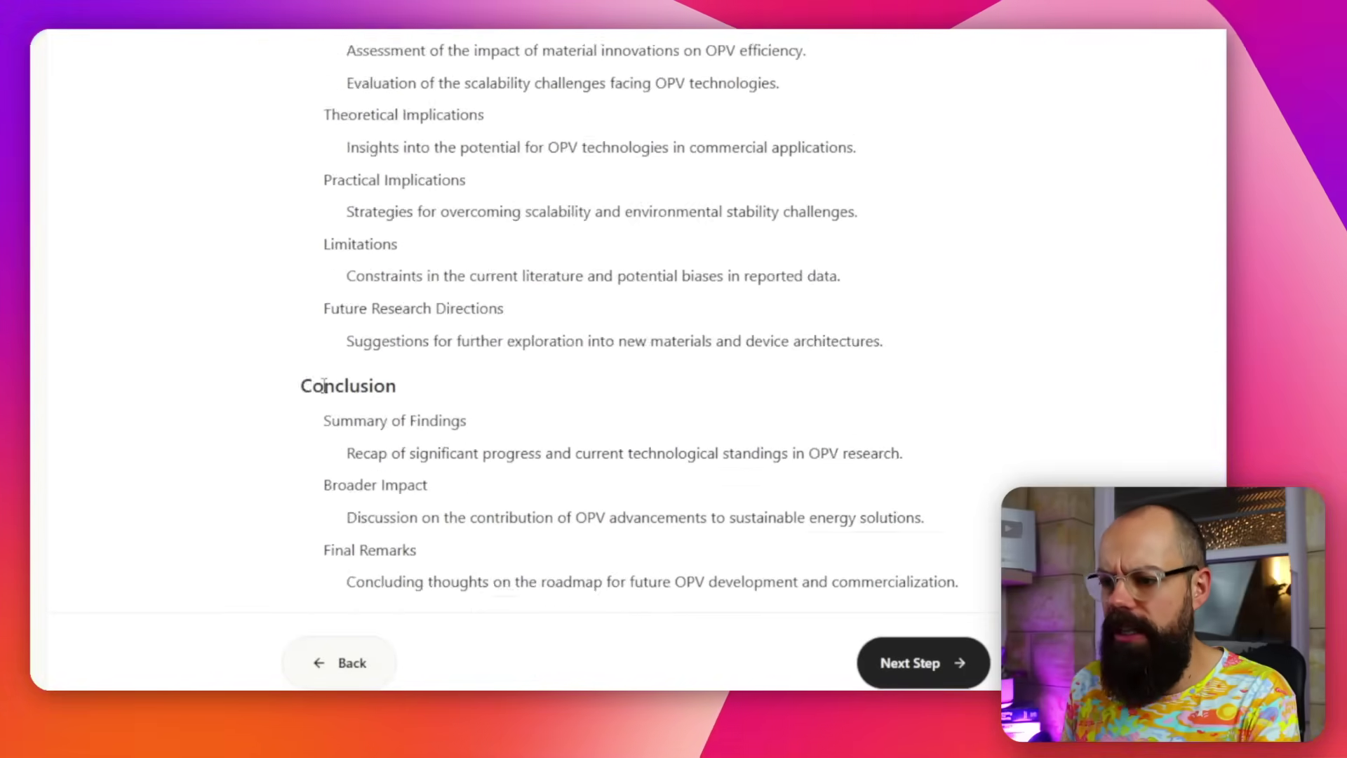
scroll(325, 376, "up", 12)
scroll(324, 379, "up", 3)
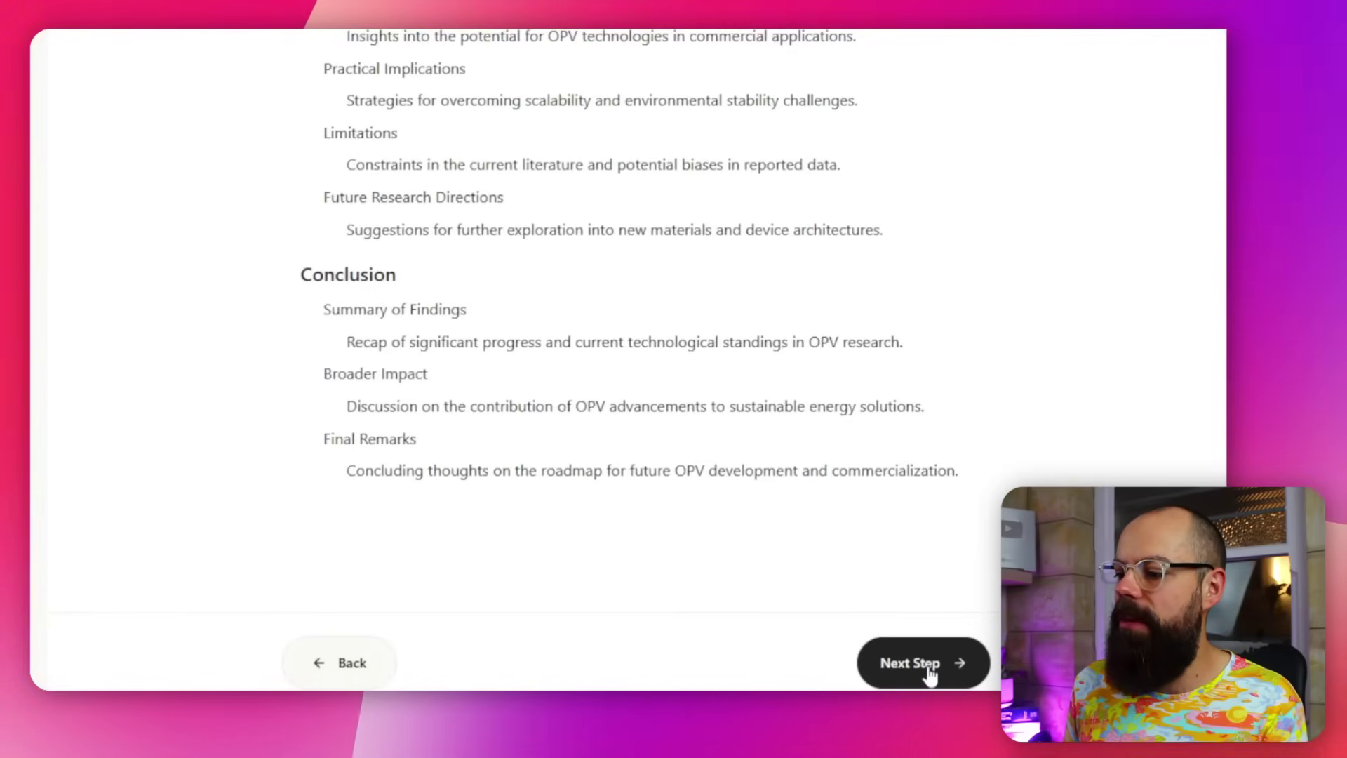
Proceed to writing, skip the tour, and let the cited Introduction generate
left_click(925, 666)
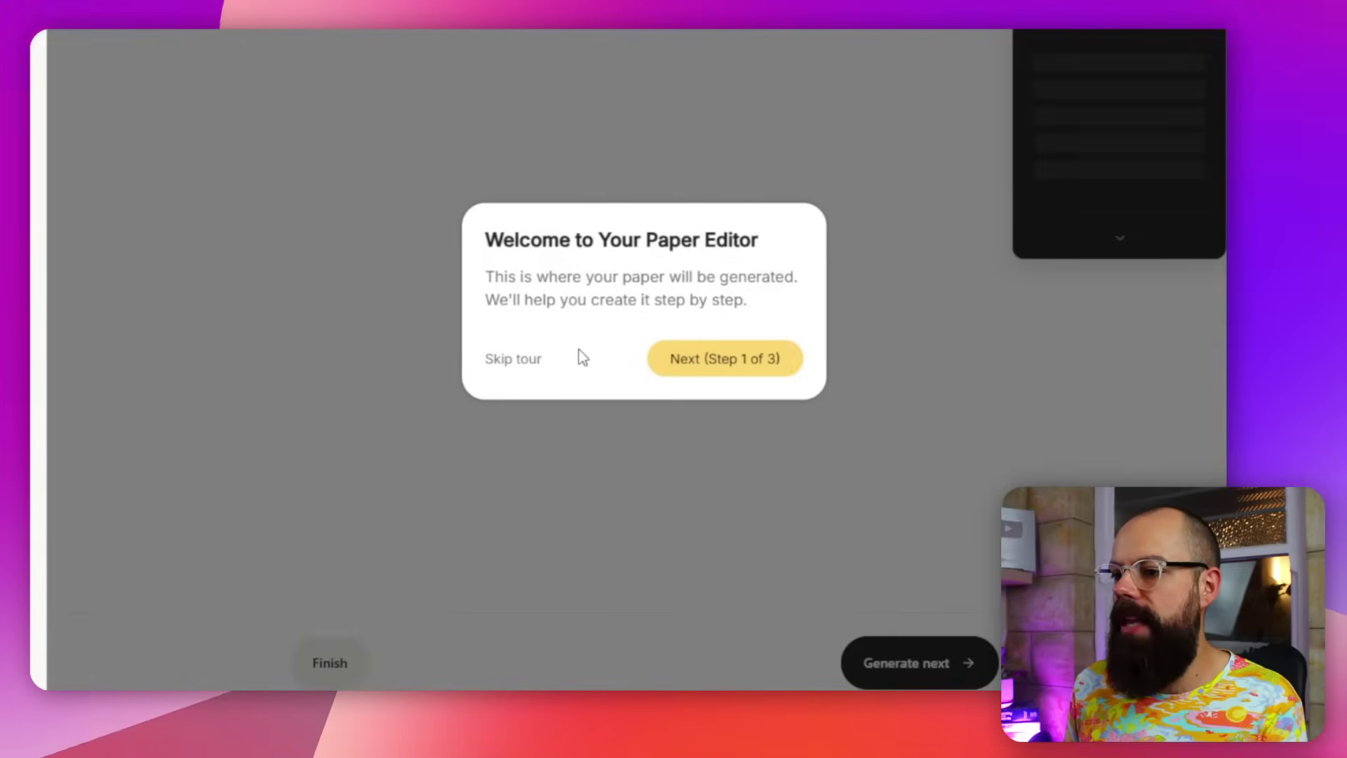
left_click(511, 369)
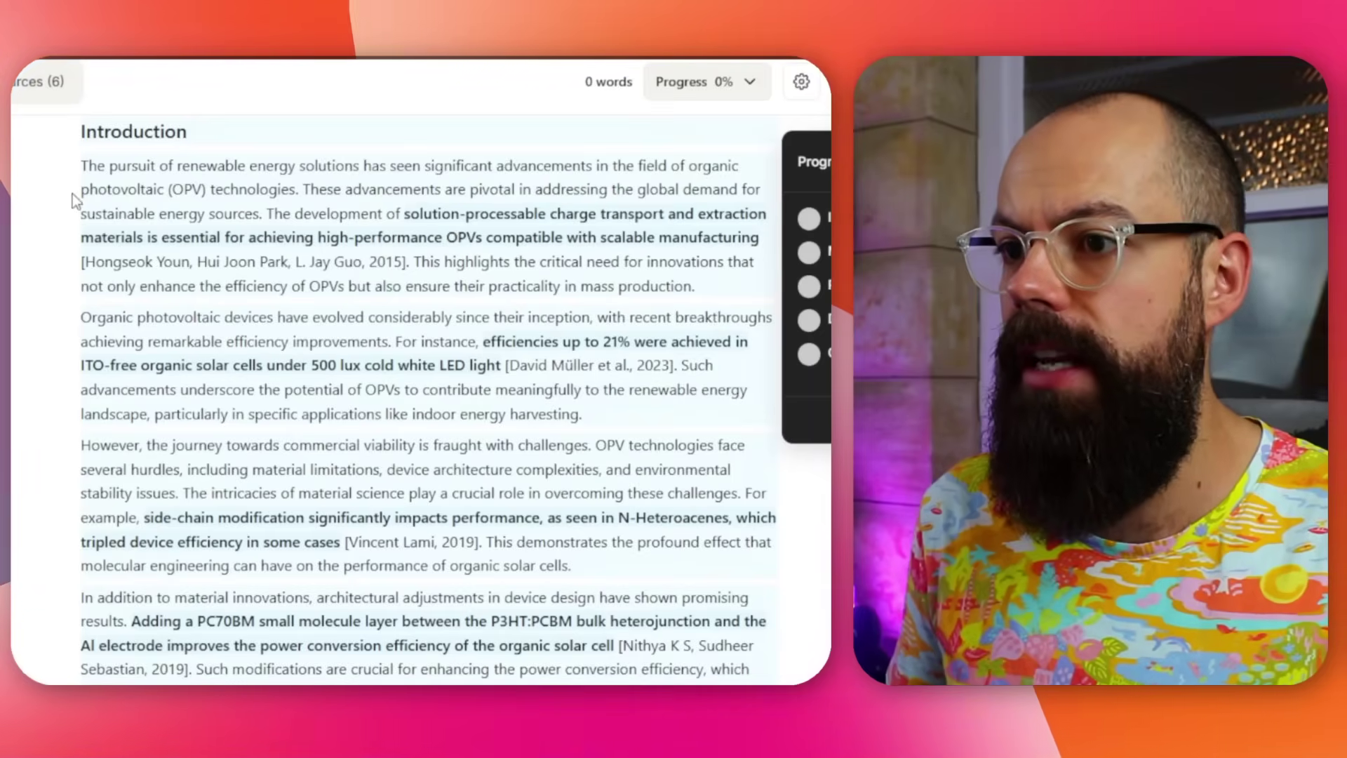
left_click_drag(81, 165, 105, 165)
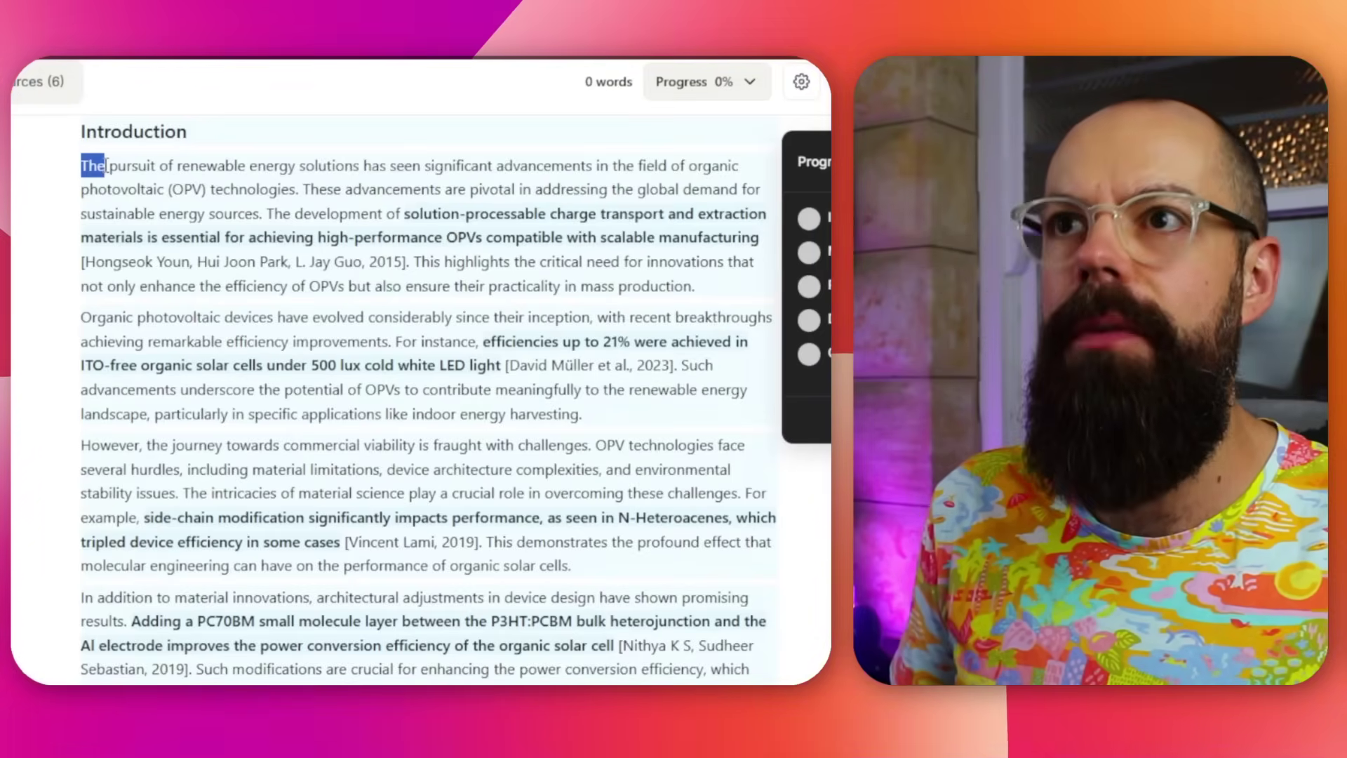
scroll(85, 177, "down", 5)
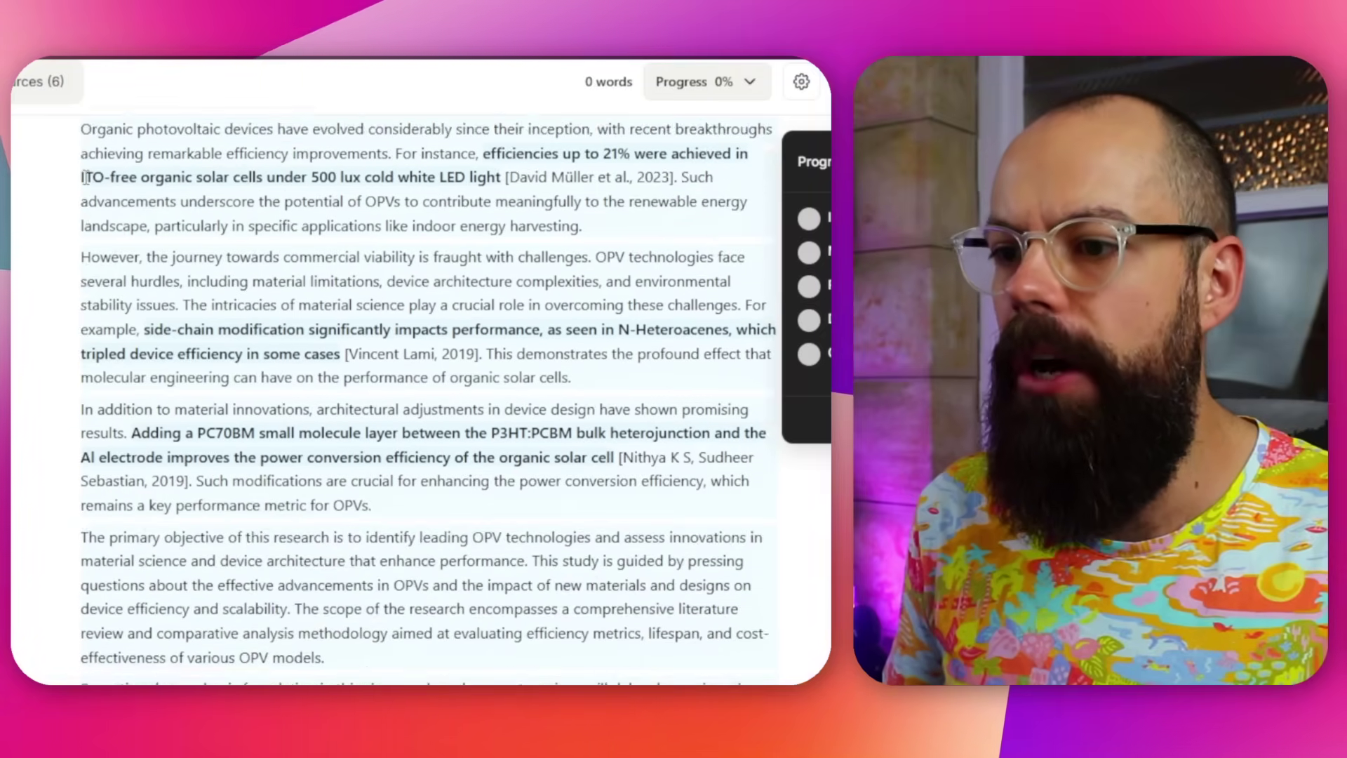
scroll(85, 177, "down", 1)
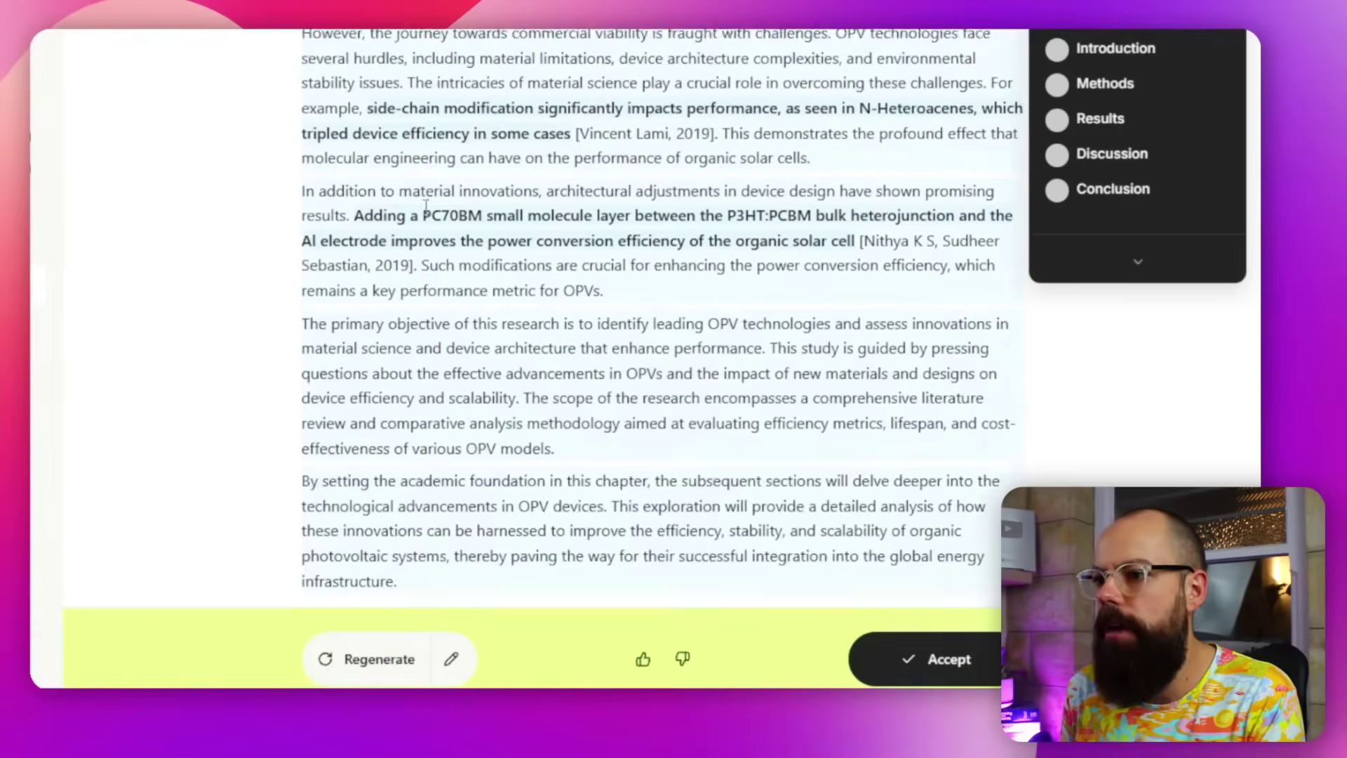
scroll(430, 219, "up", 3)
scroll(430, 219, "up", 3)
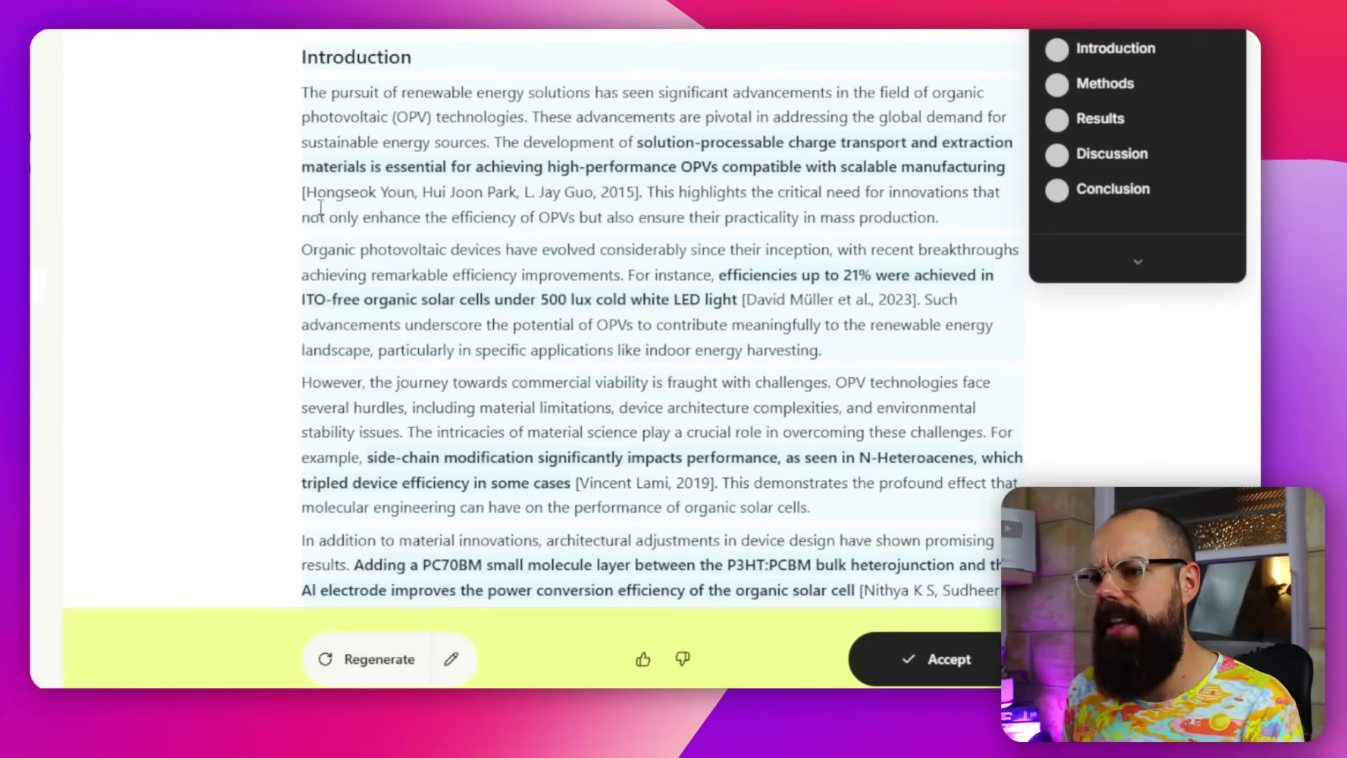
scroll(733, 364, "down", 15)
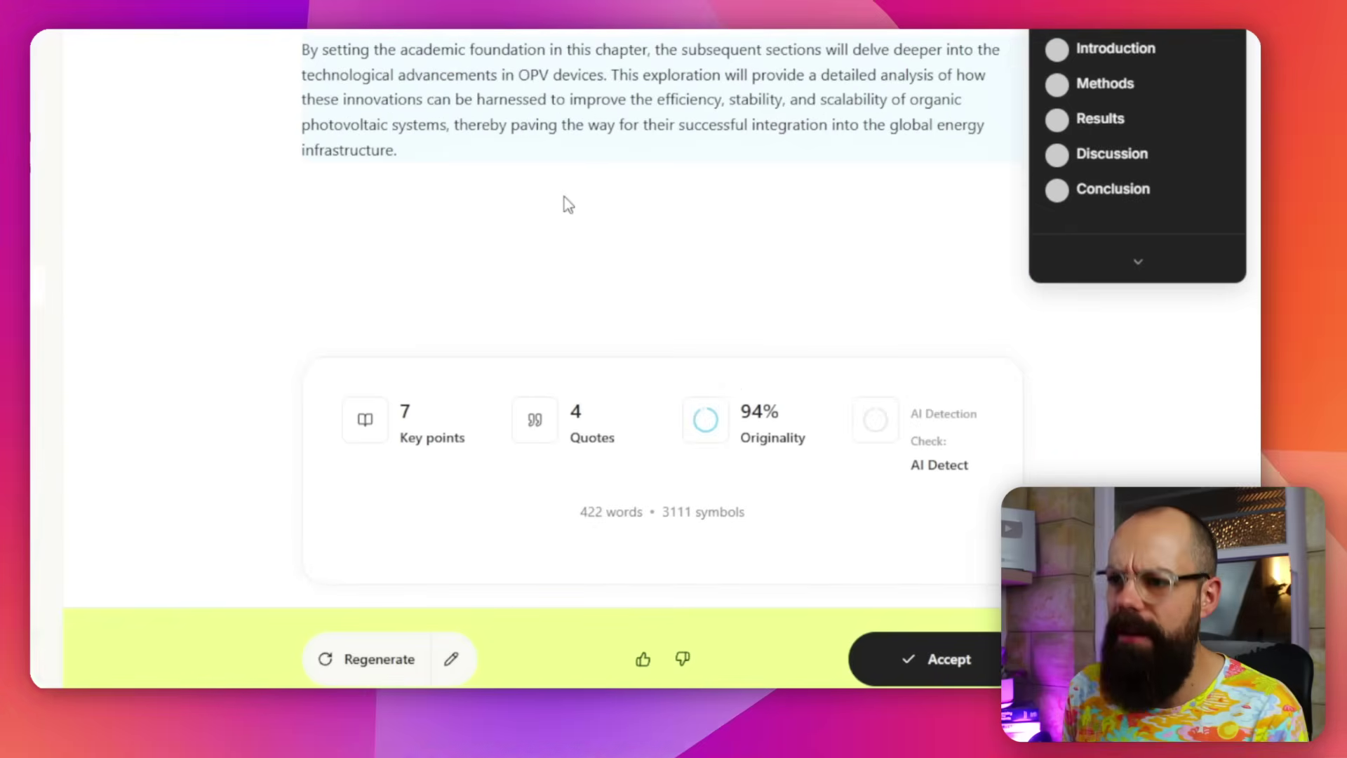
scroll(564, 200, "up", 15)
scroll(565, 202, "down", 7)
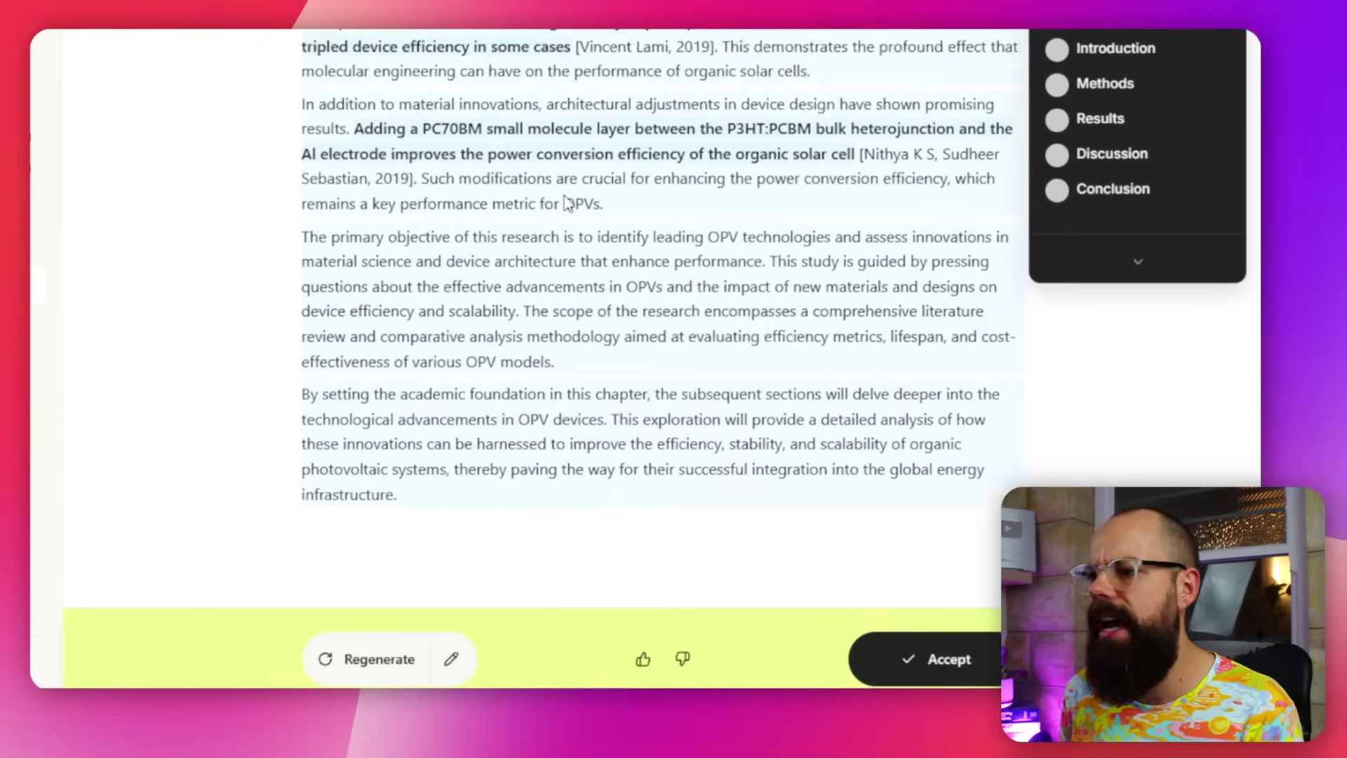
scroll(565, 202, "up", 6)
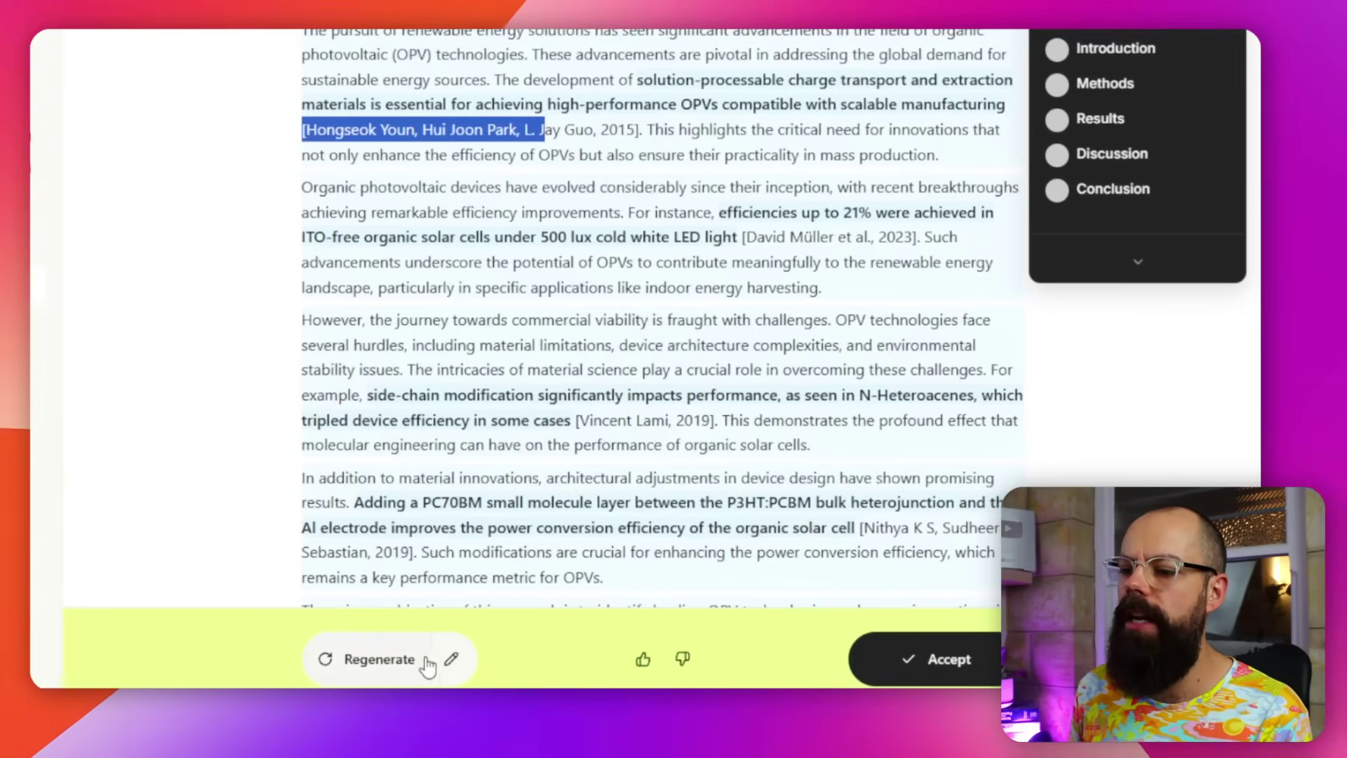
left_click(453, 662)
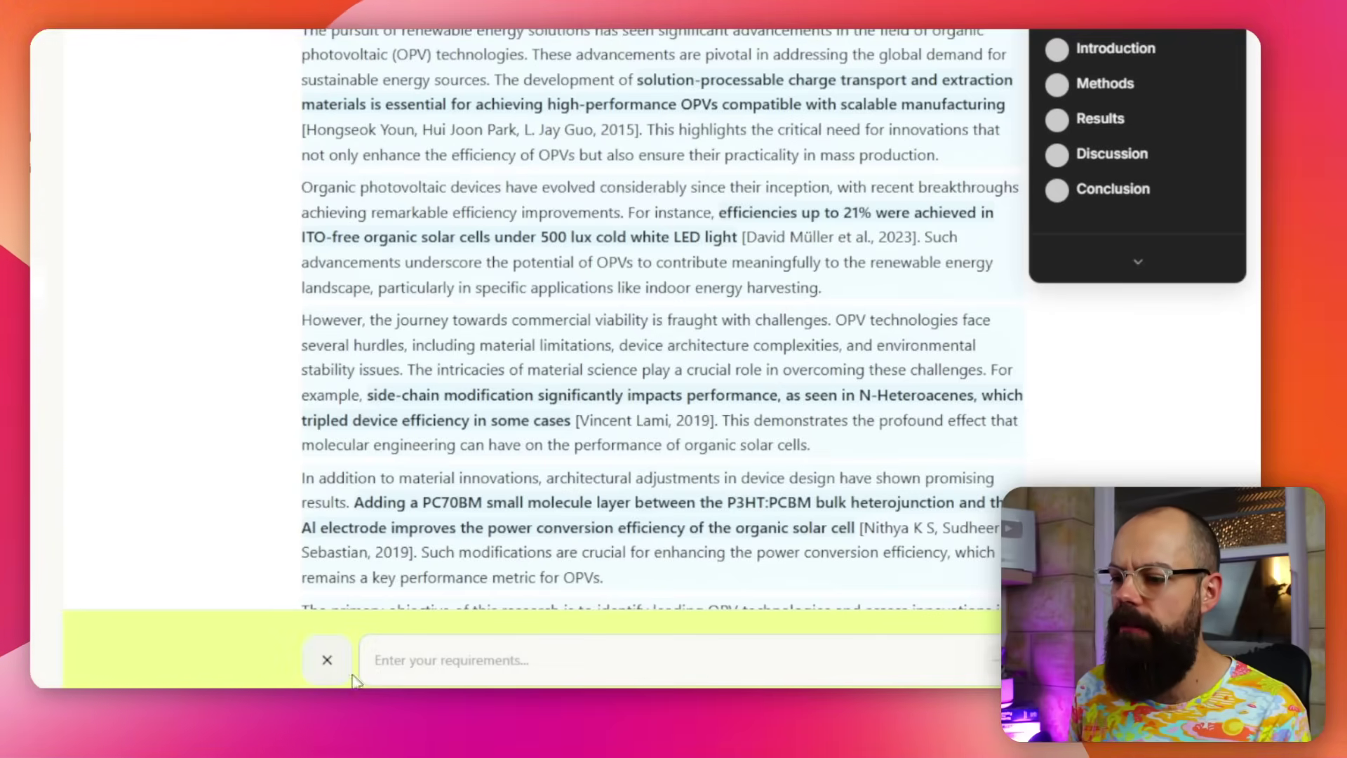
left_click(327, 661)
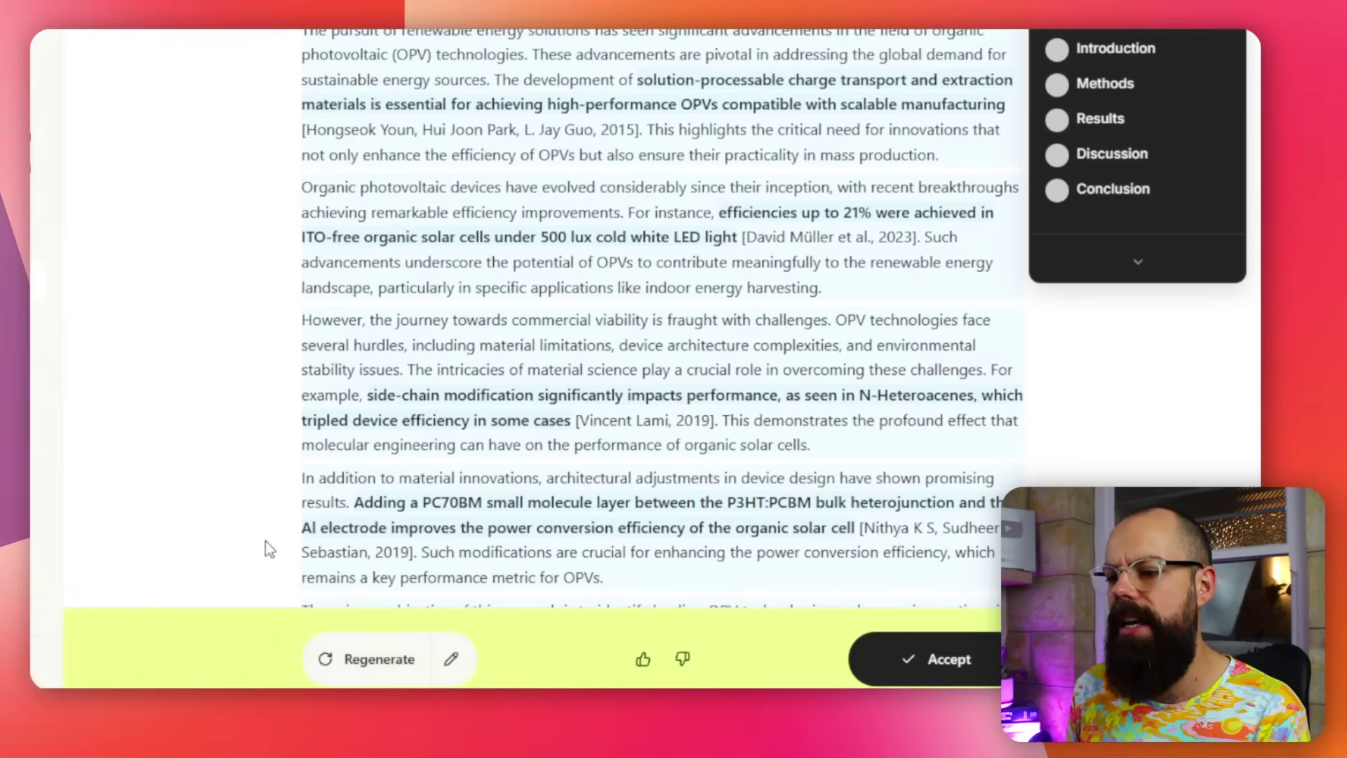
scroll(258, 518, "down", 10)
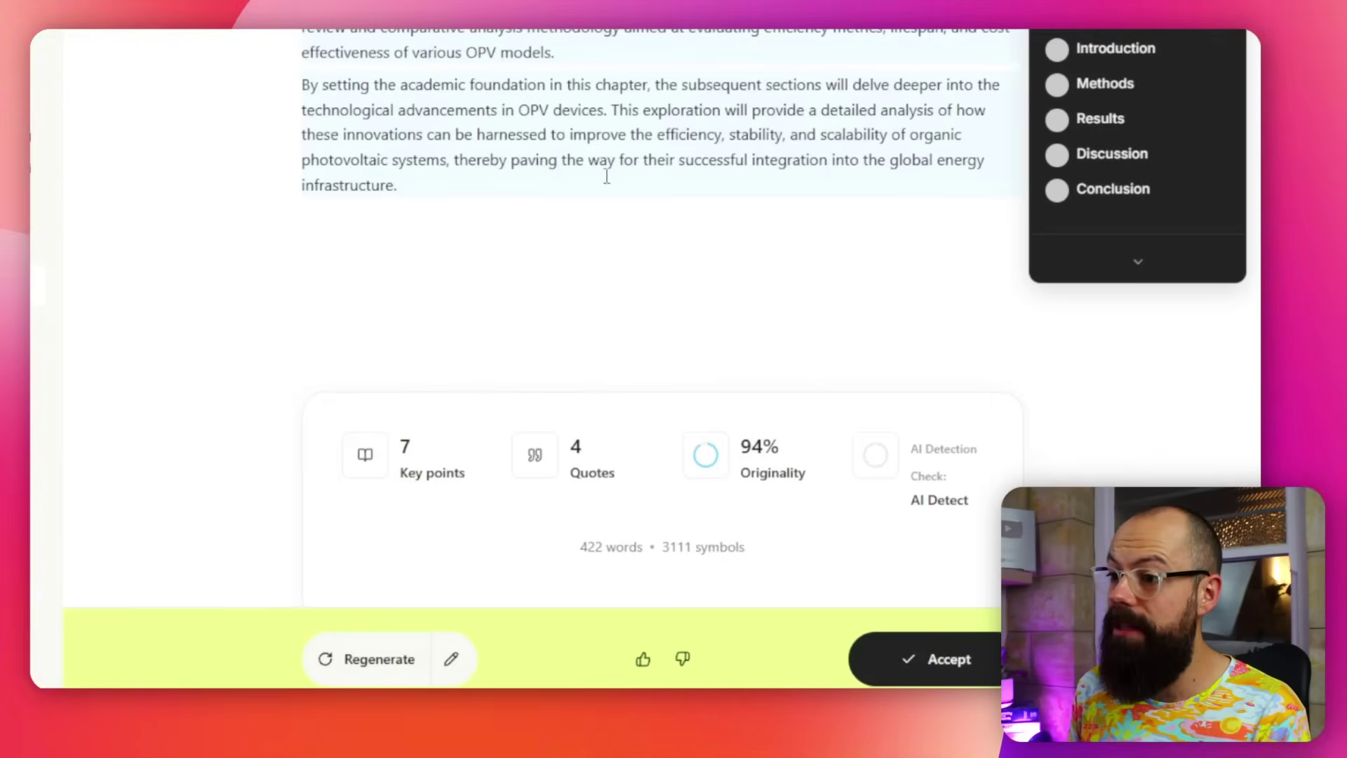
scroll(607, 176, "up", 15)
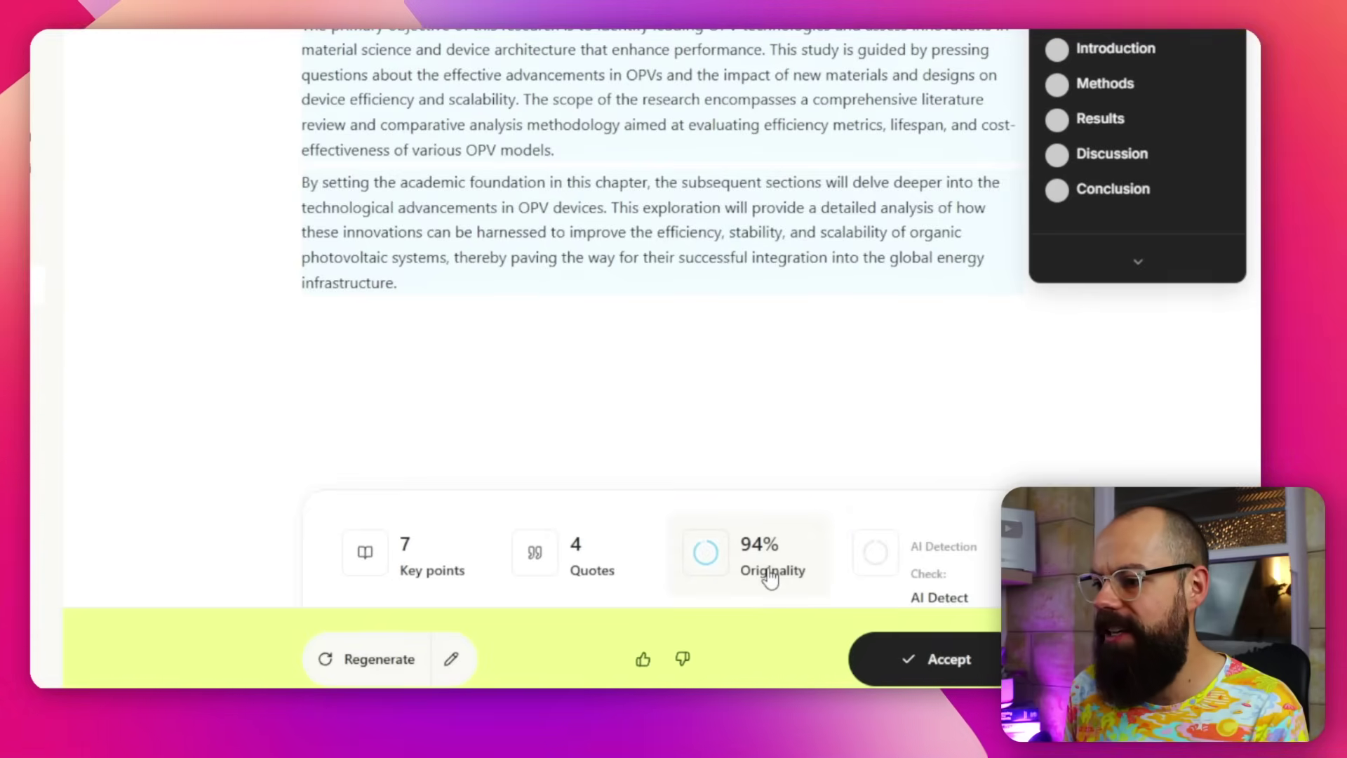
Run Detect AI Content on the Introduction draft from the AI Detect card
scroll(826, 565, "down", 2)
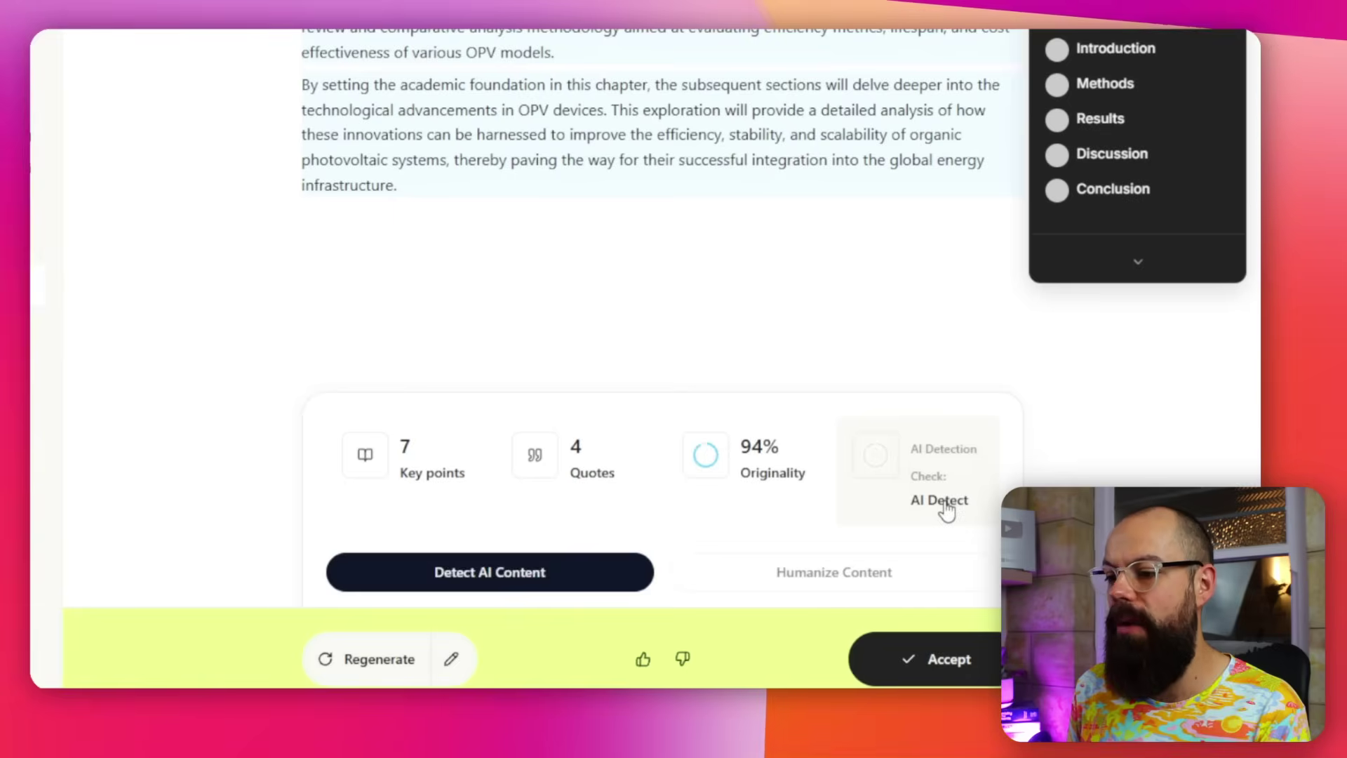
scroll(544, 601, "down", 2)
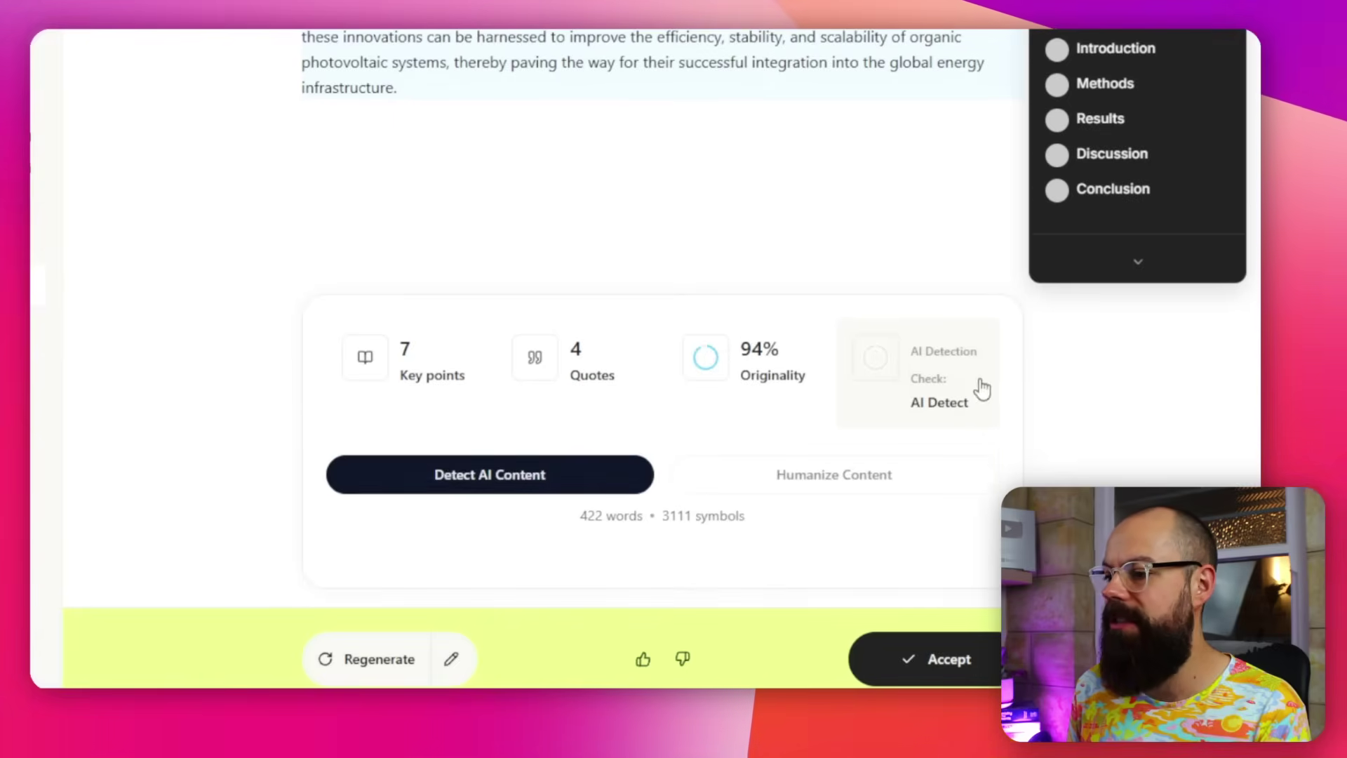
left_click(489, 484)
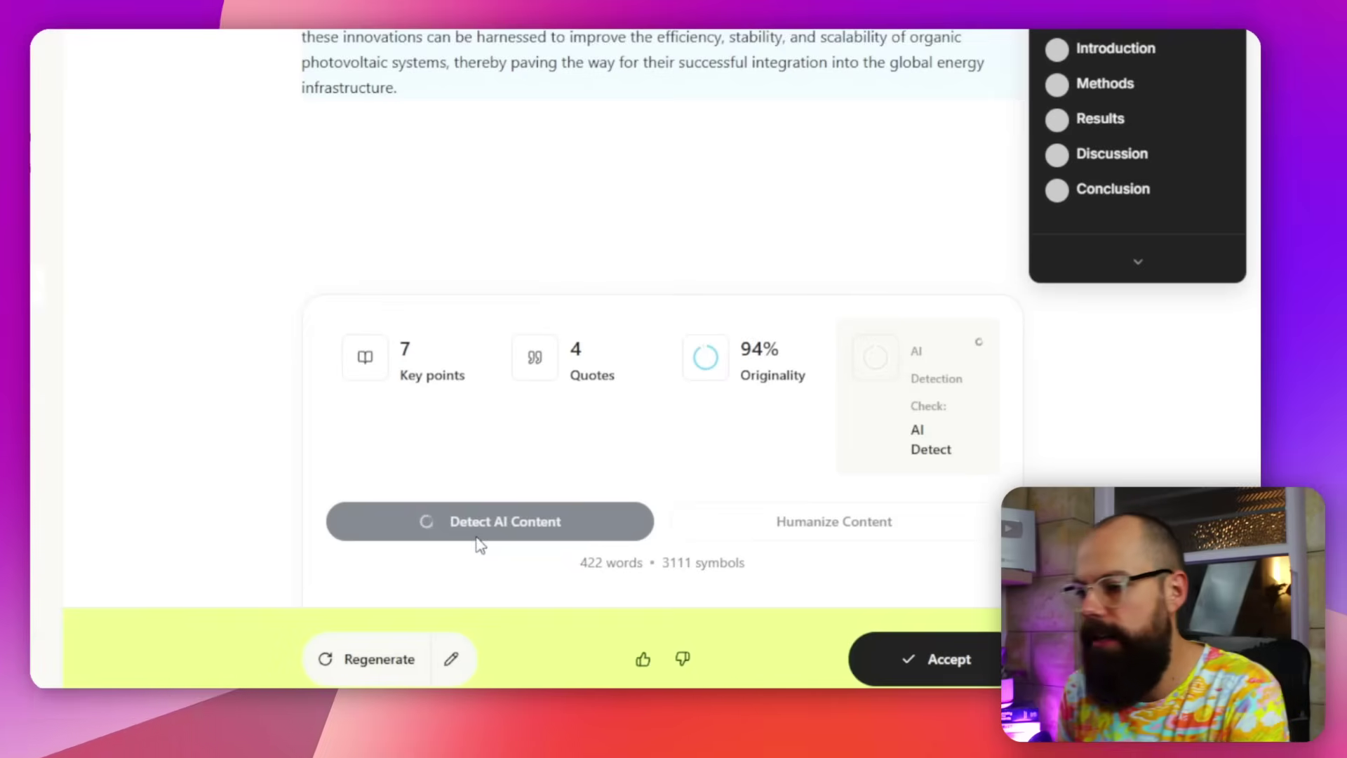
scroll(499, 423, "up", 10)
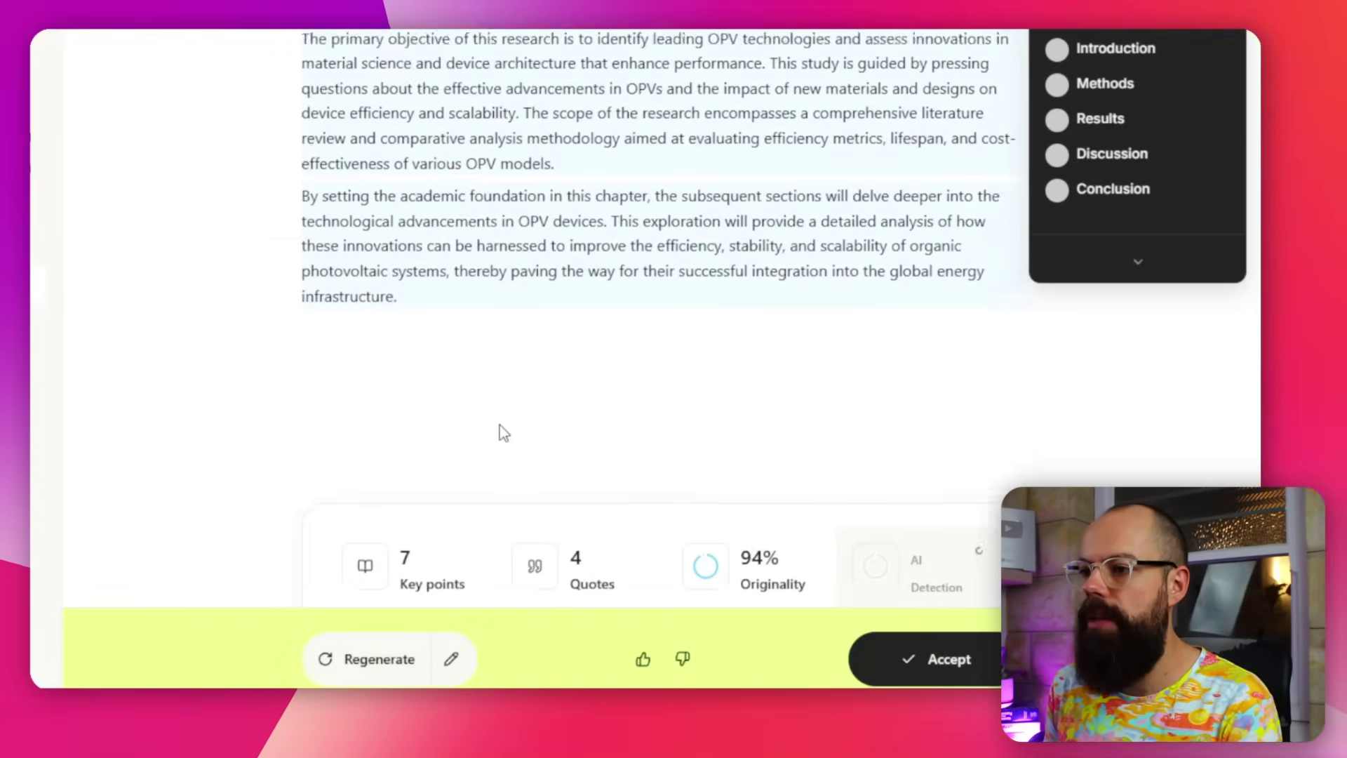
scroll(632, 316, "down", 9)
Accept the Introduction and regenerate the Bibliography List in MLA style
left_click(950, 681)
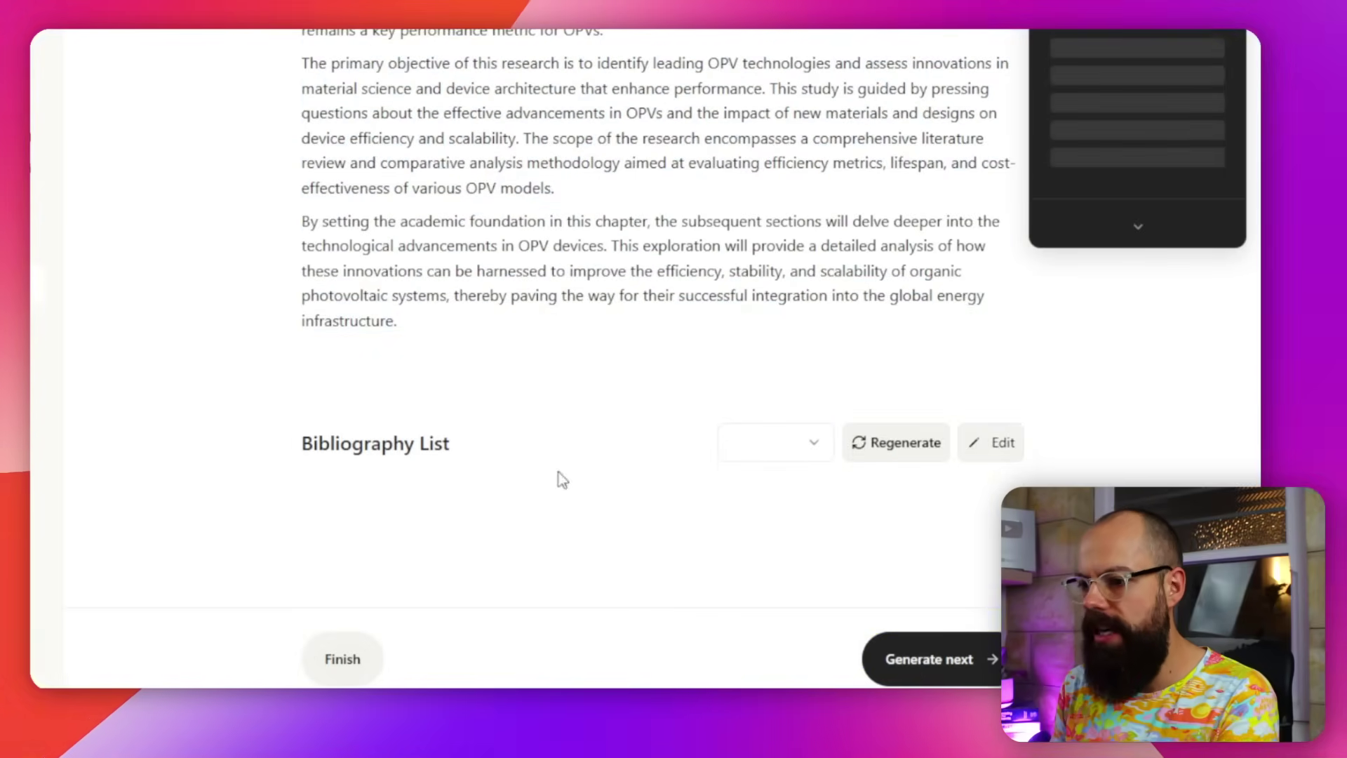
double_click(304, 449)
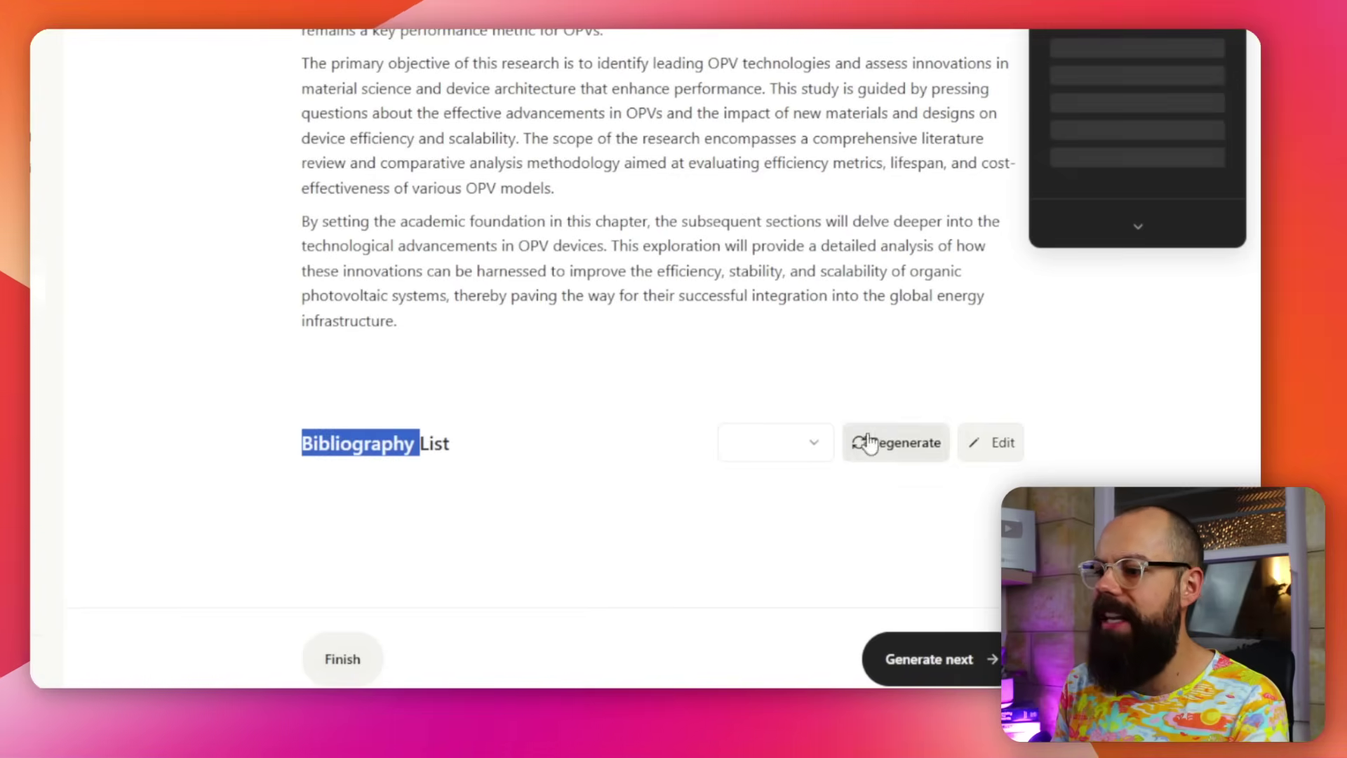
left_click(816, 442)
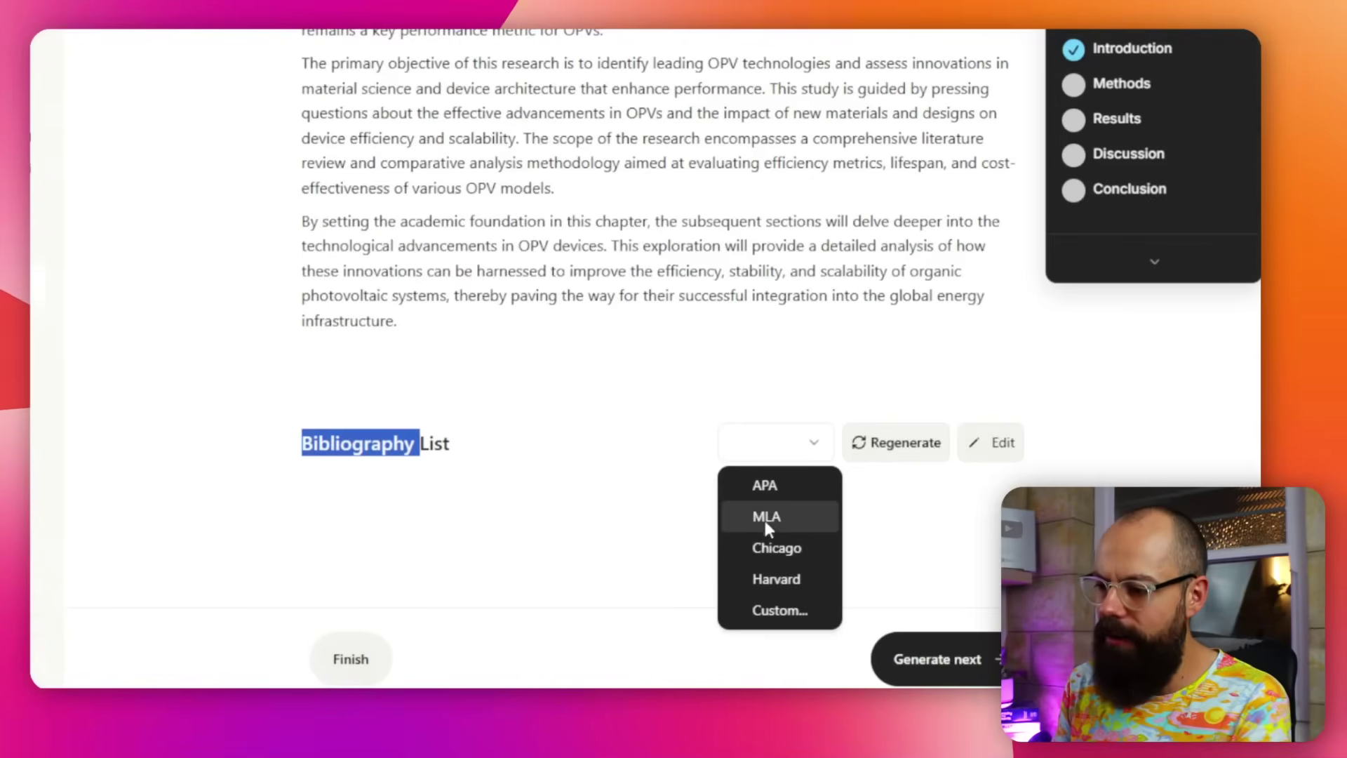
left_click(765, 521)
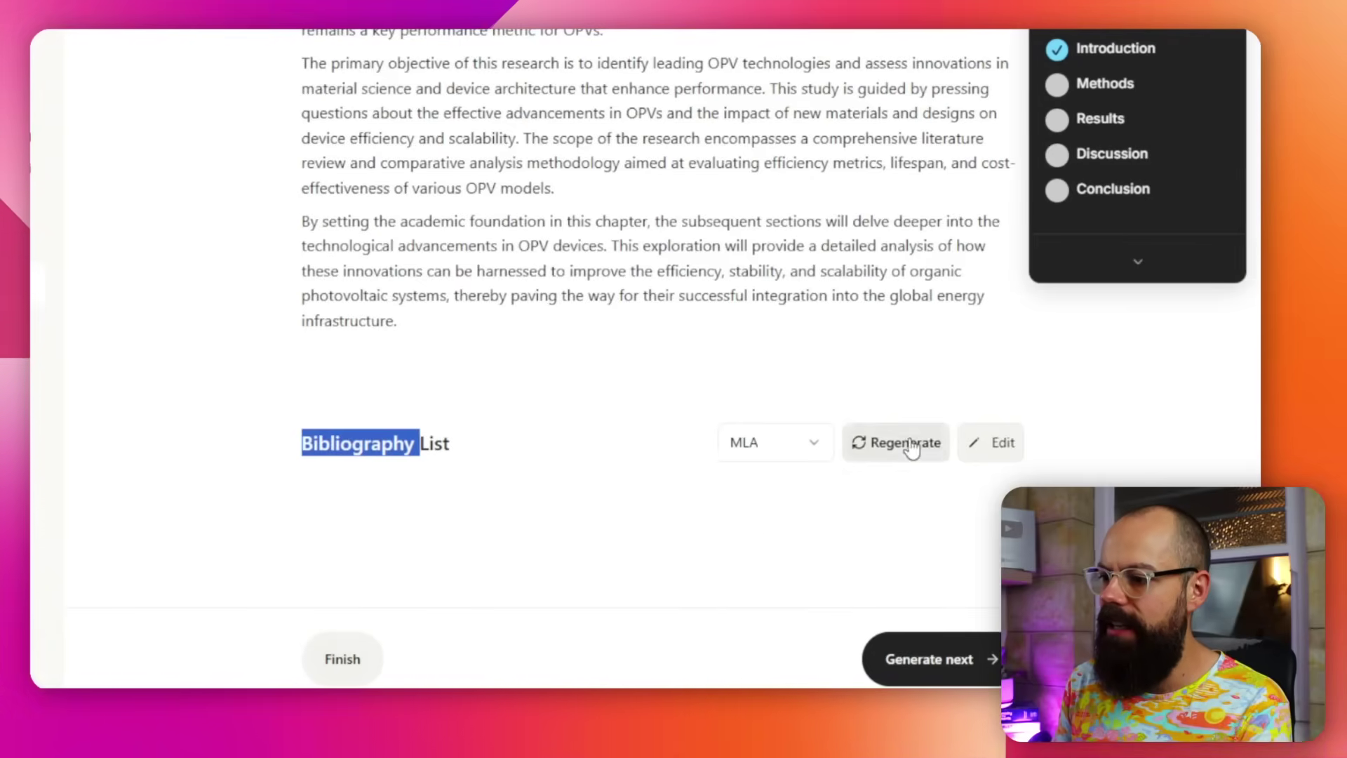
left_click_drag(910, 449, 896, 444)
scroll(322, 575, "down", 1)
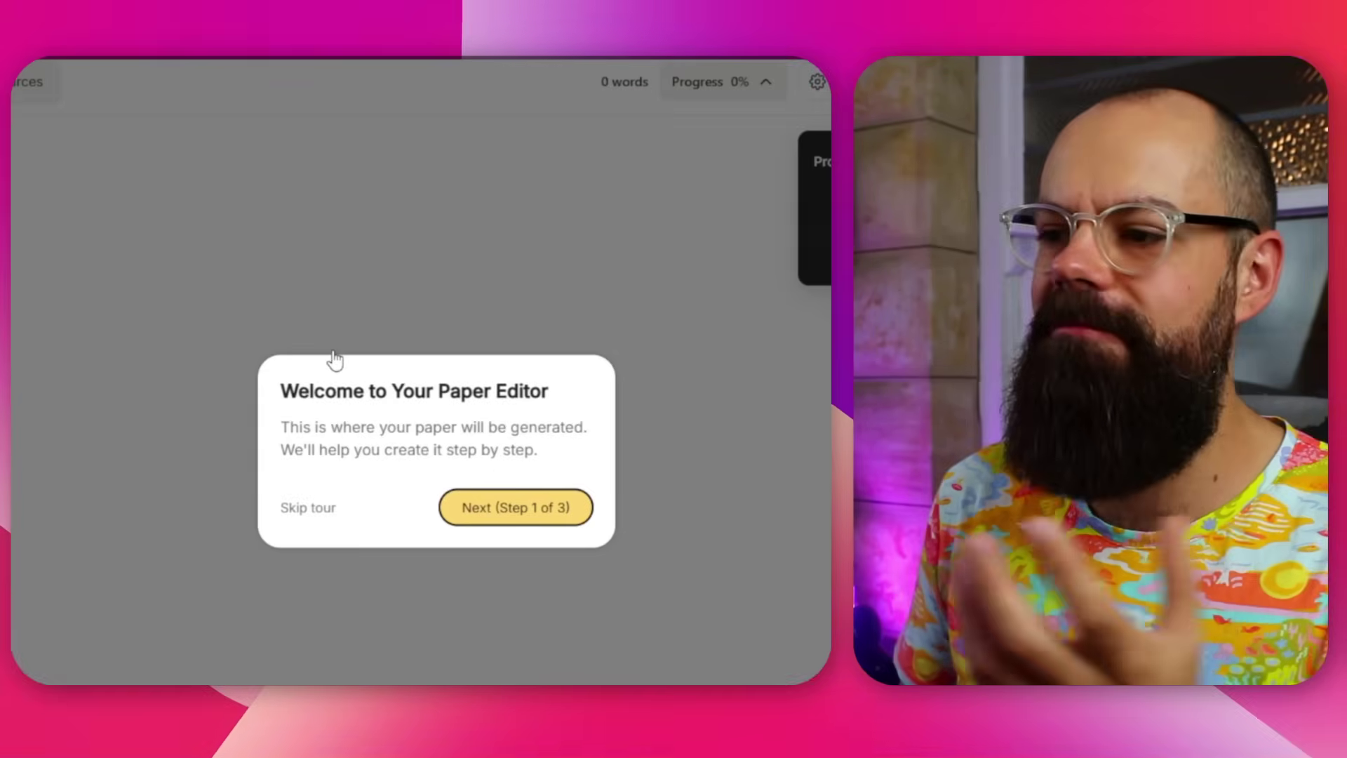
Skip the editor tour and scroll through the 2542-word draft, deselecting citation [1]
left_click(303, 509)
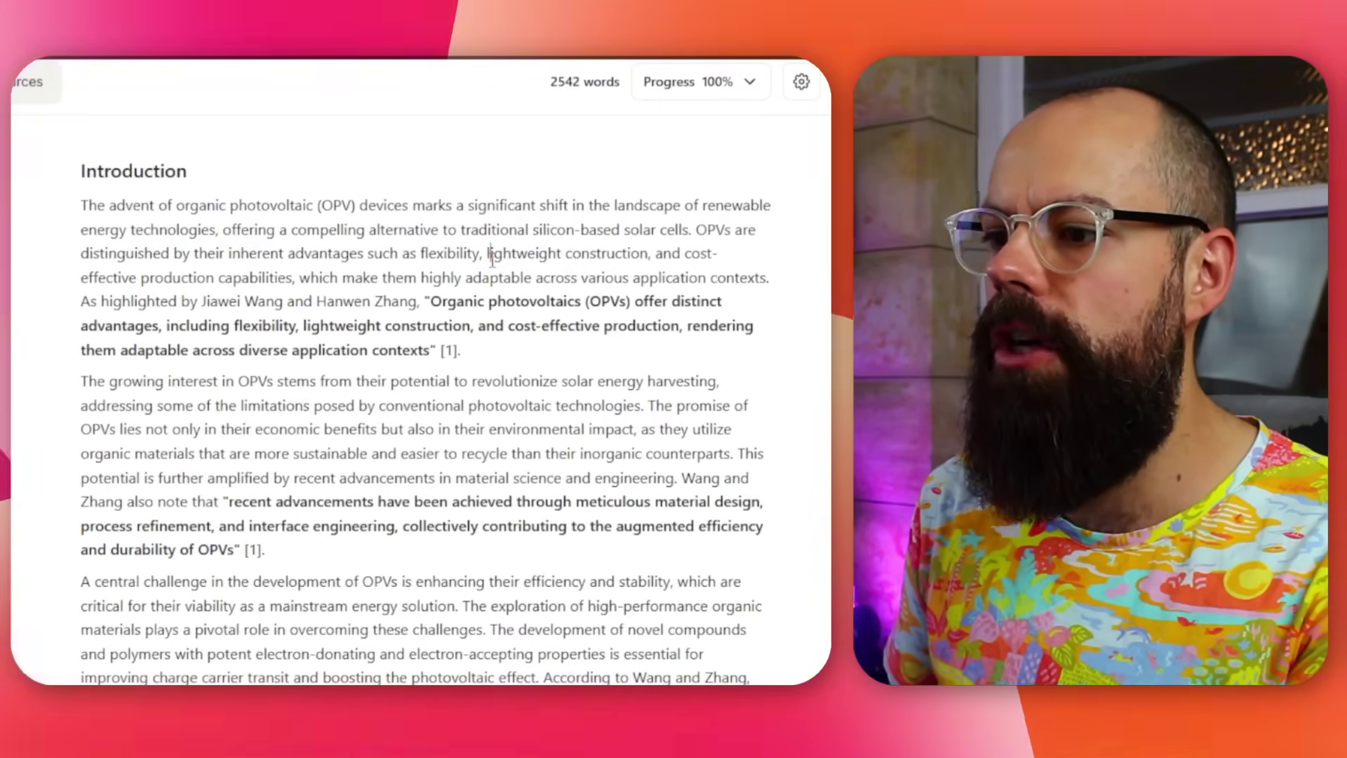
scroll(491, 258, "down", 4)
scroll(491, 258, "up", 4)
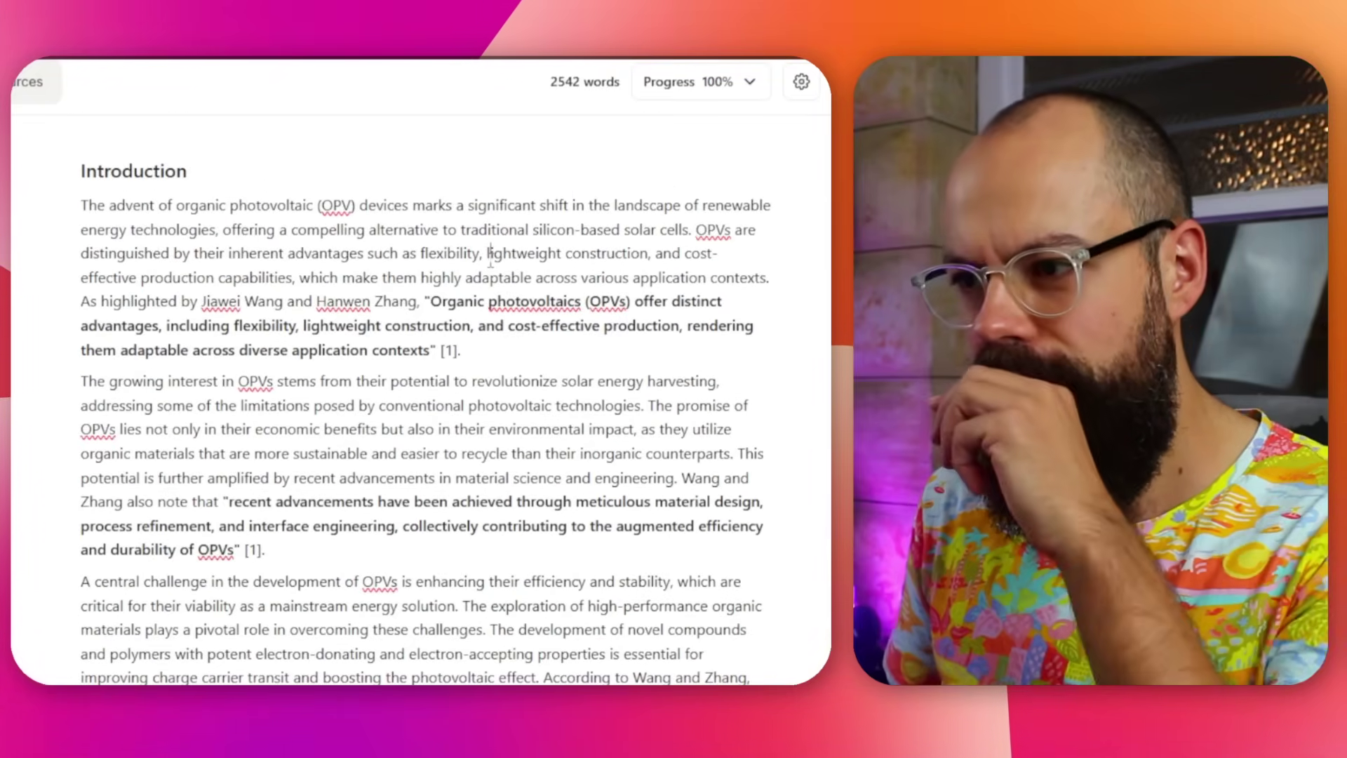
scroll(425, 292, "down", 1)
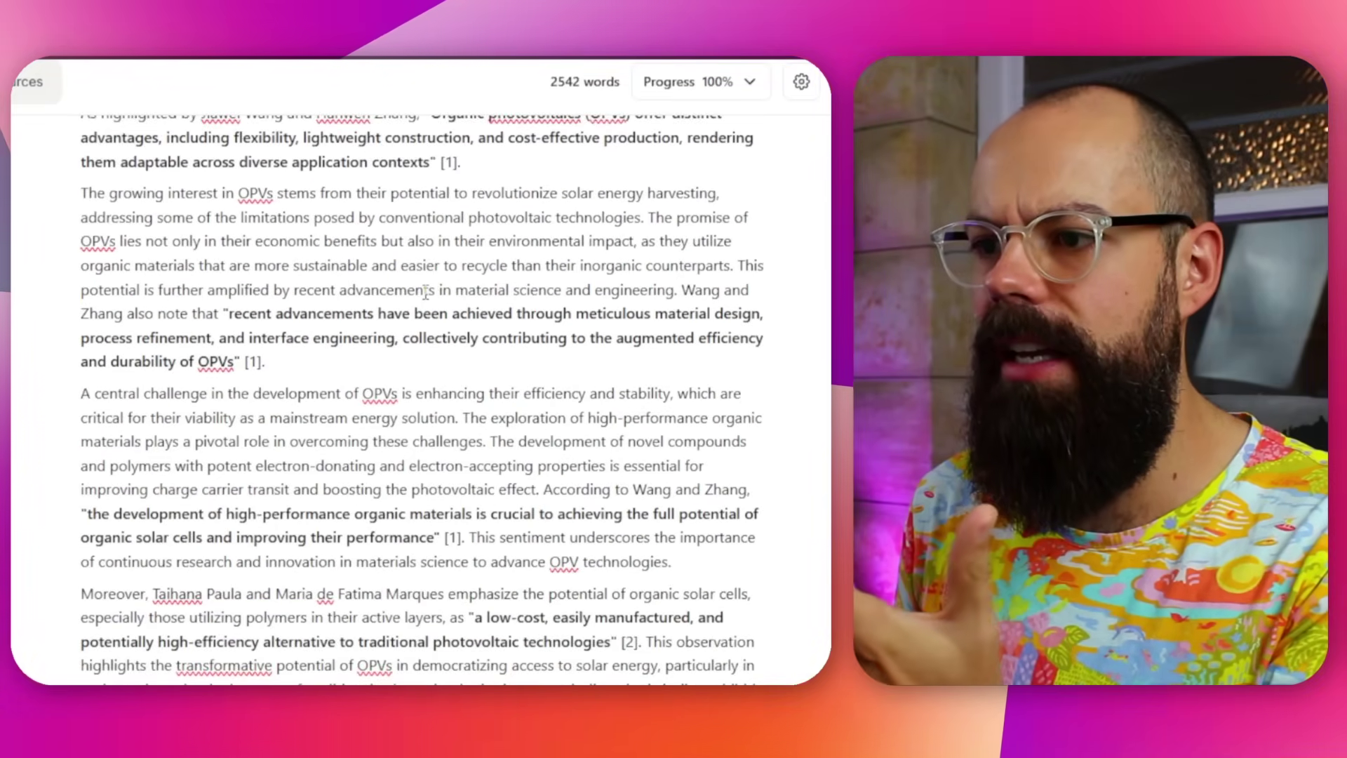
scroll(425, 292, "down", 20)
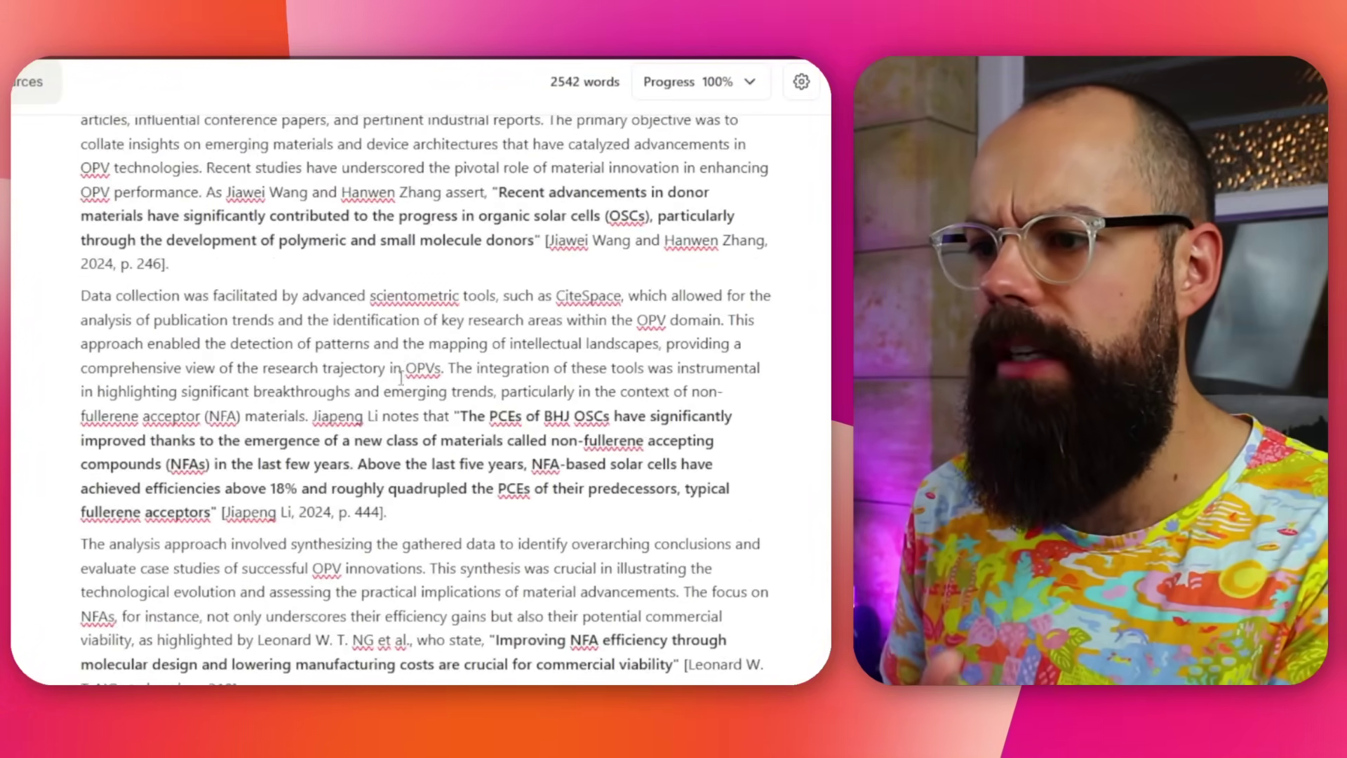
scroll(294, 379, "up", 15)
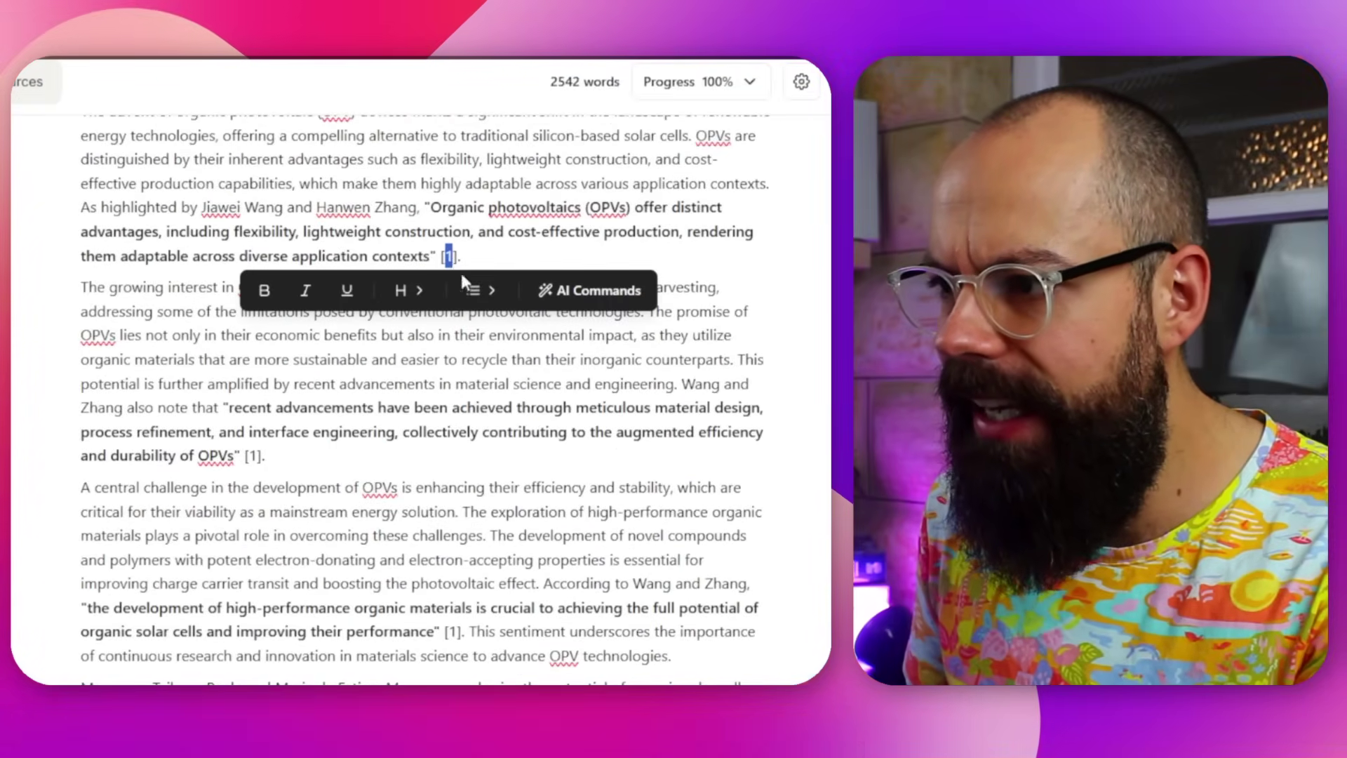
left_click(524, 255)
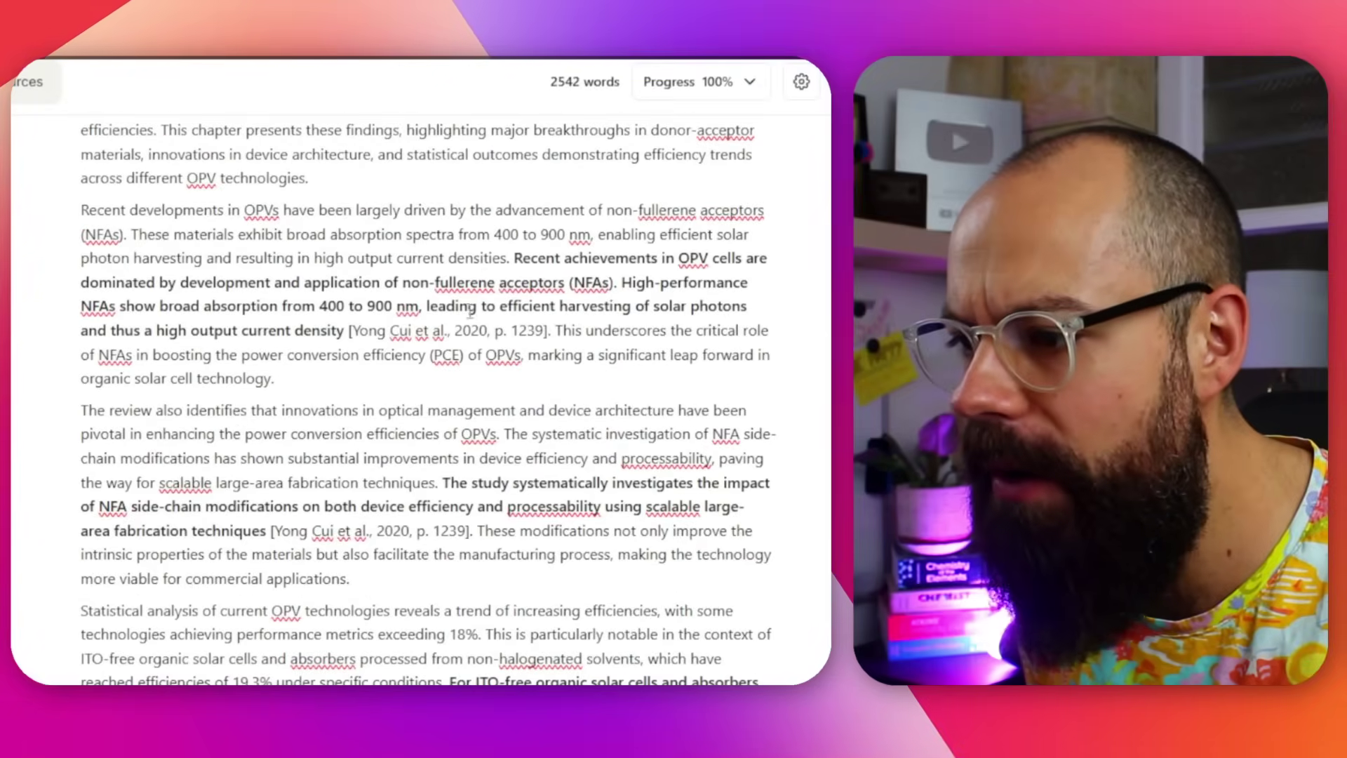
scroll(266, 537, "up", 15)
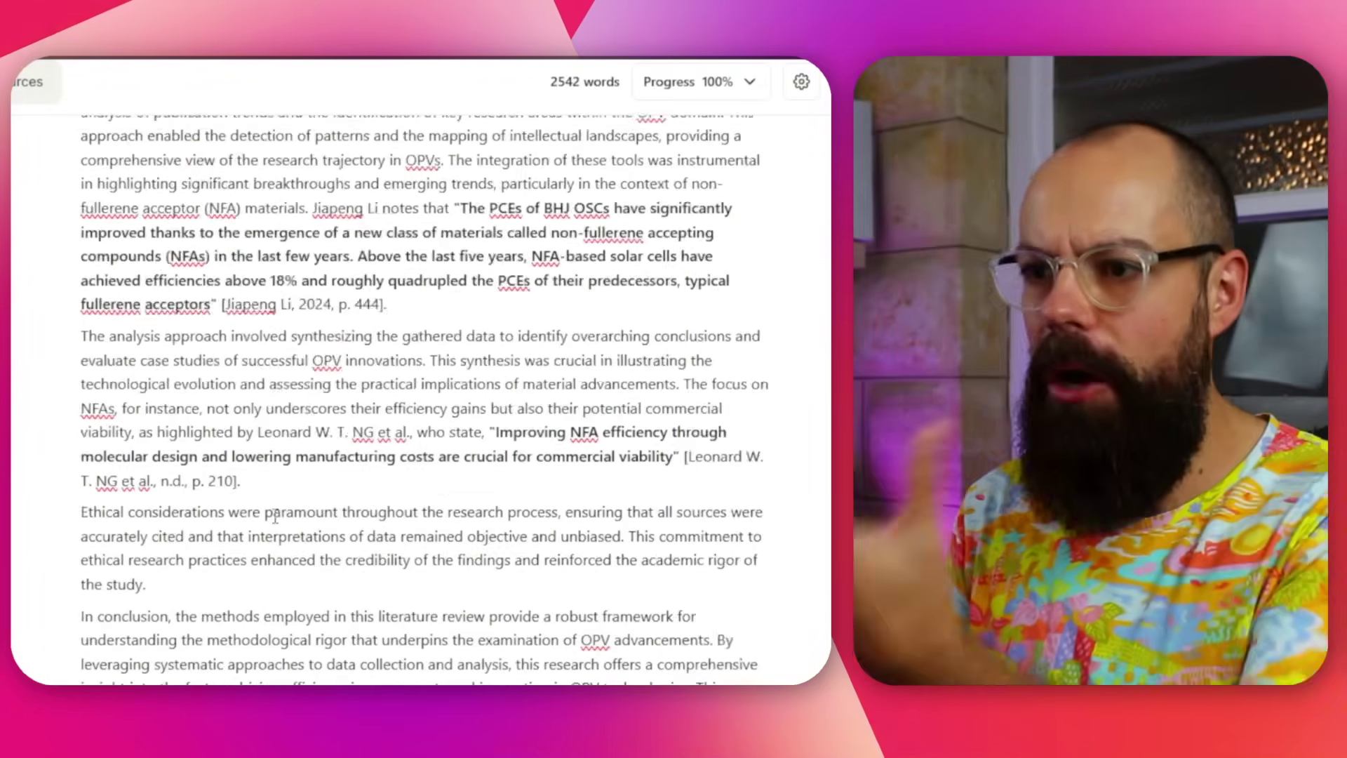